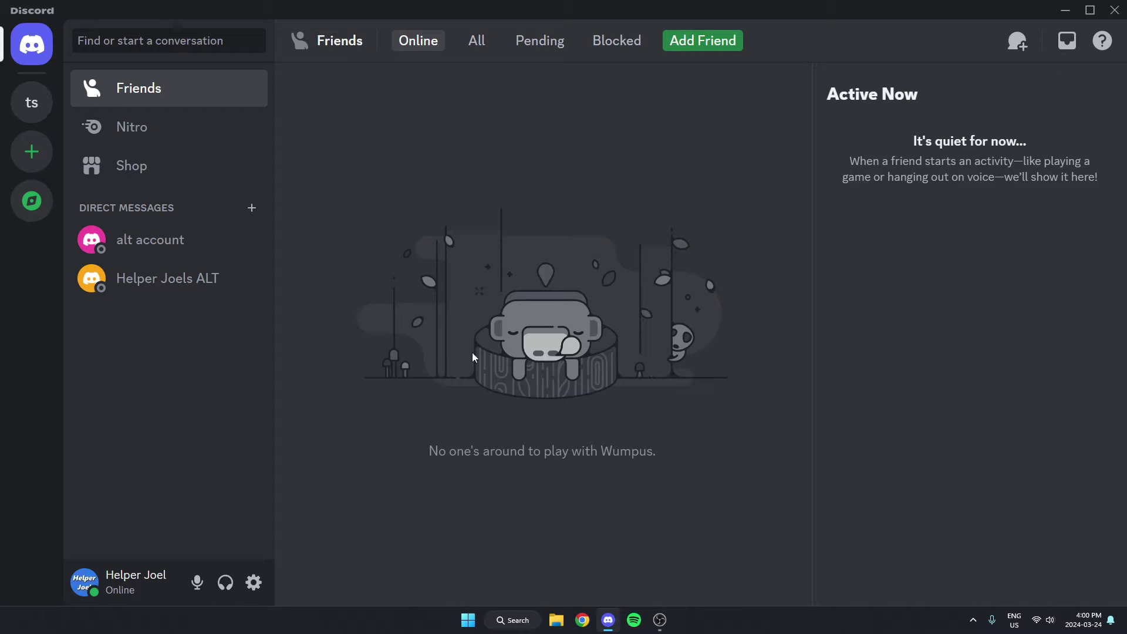
- Switch from the Friends page to the 'ts' test server's #general channel
left_click(32, 102)
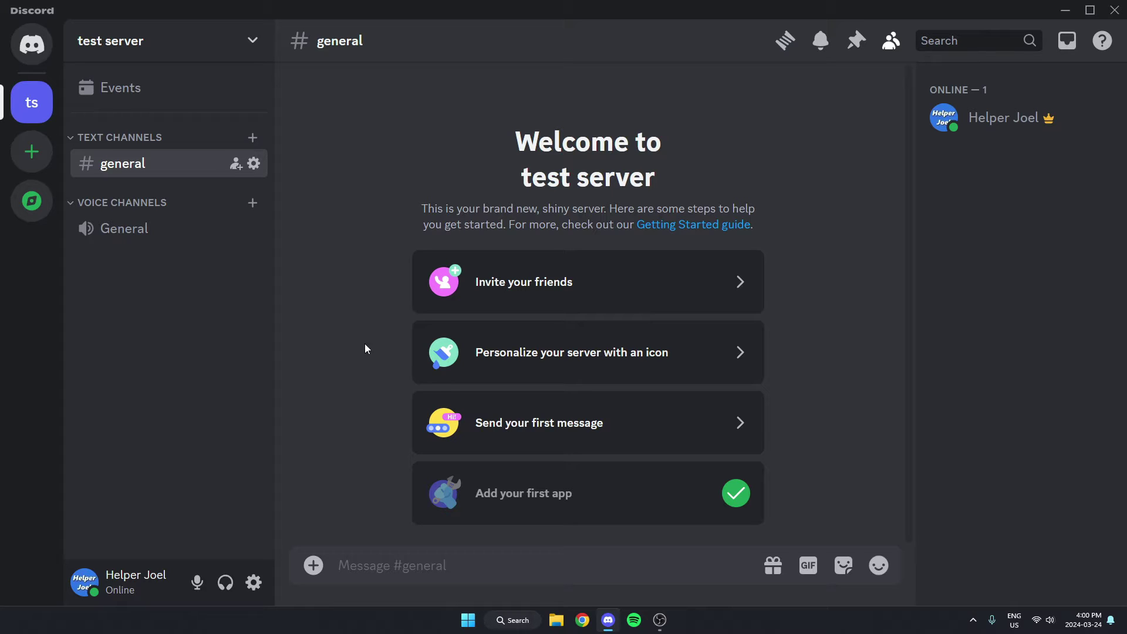
- Search the App Directory from the server menu for 'carl bot'
left_click(125, 54)
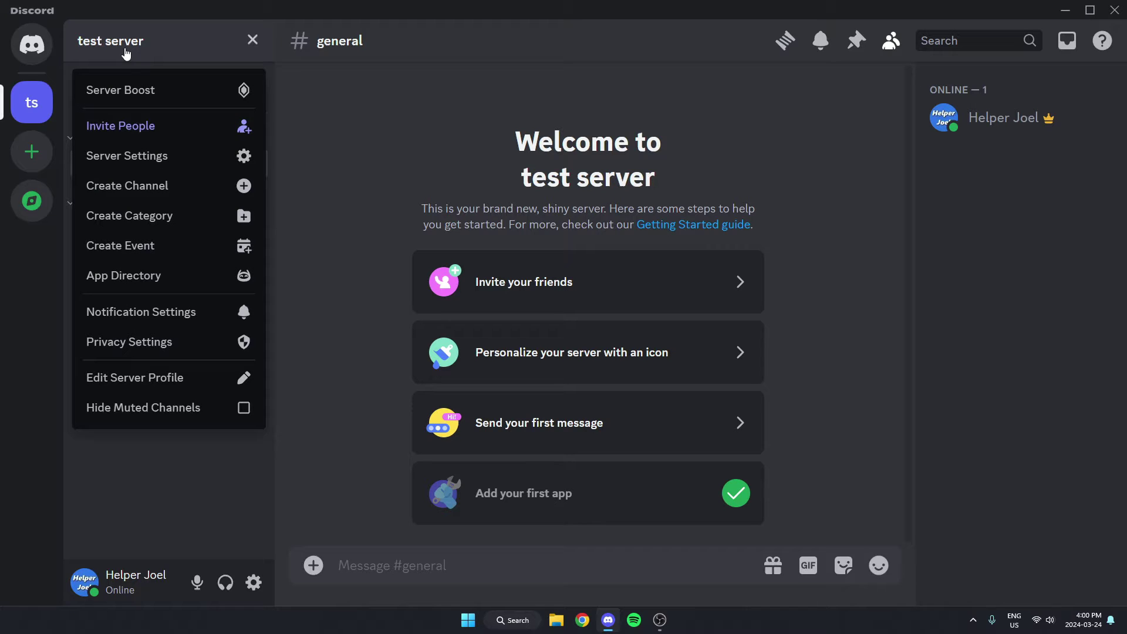
left_click(178, 286)
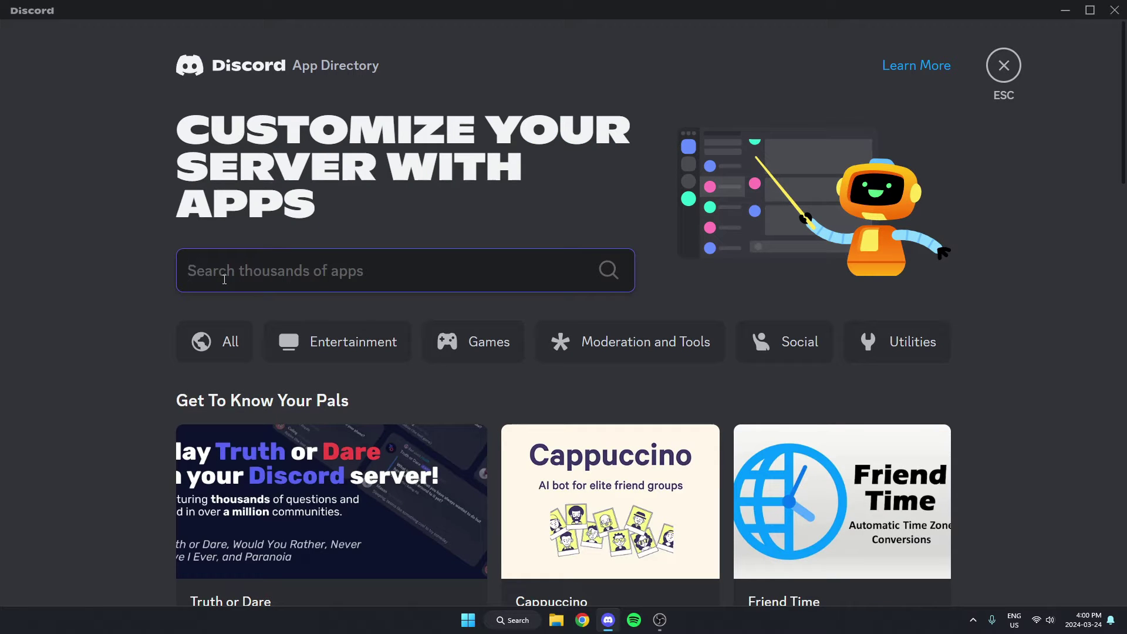
type("carl bot")
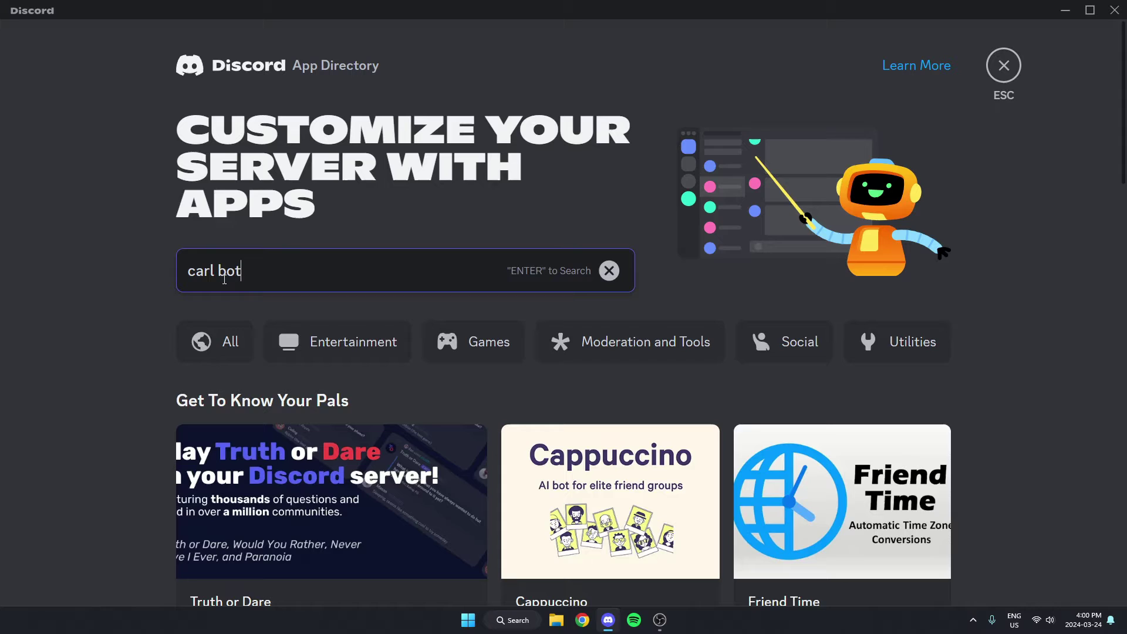
key("Return")
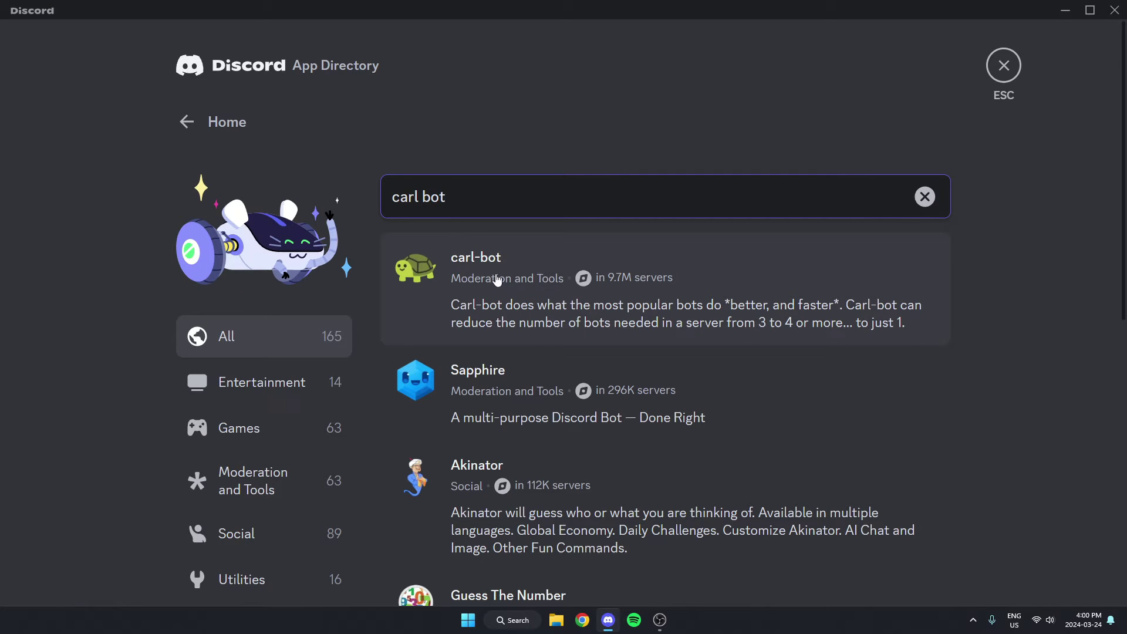
- Add carl-bot to test server and authorize all of its requested permissions
left_click(526, 262)
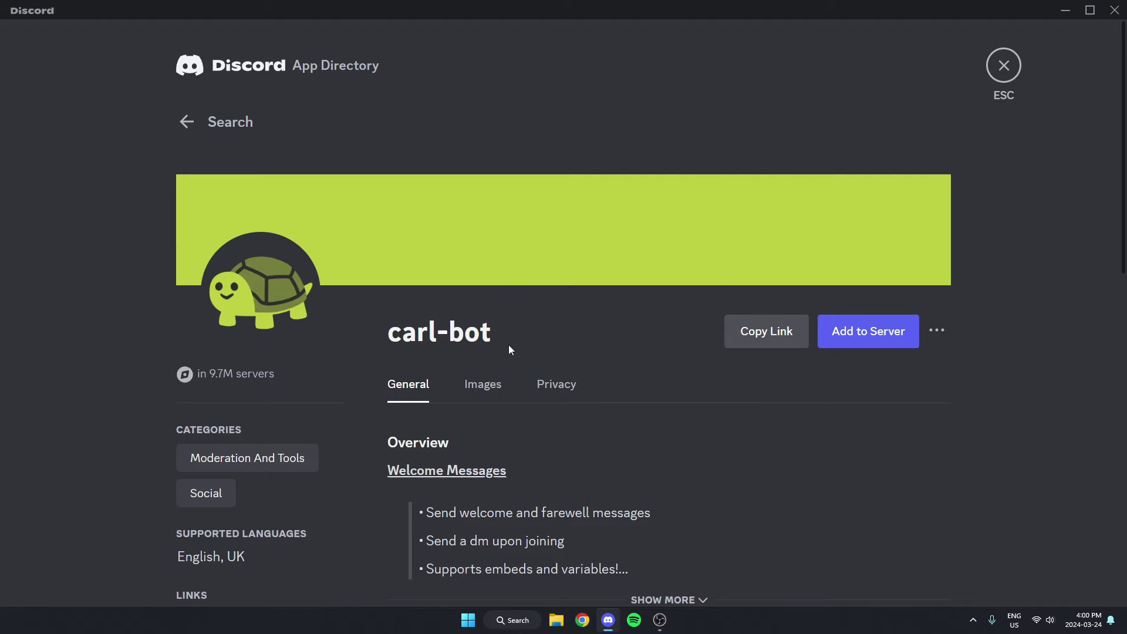
left_click(870, 344)
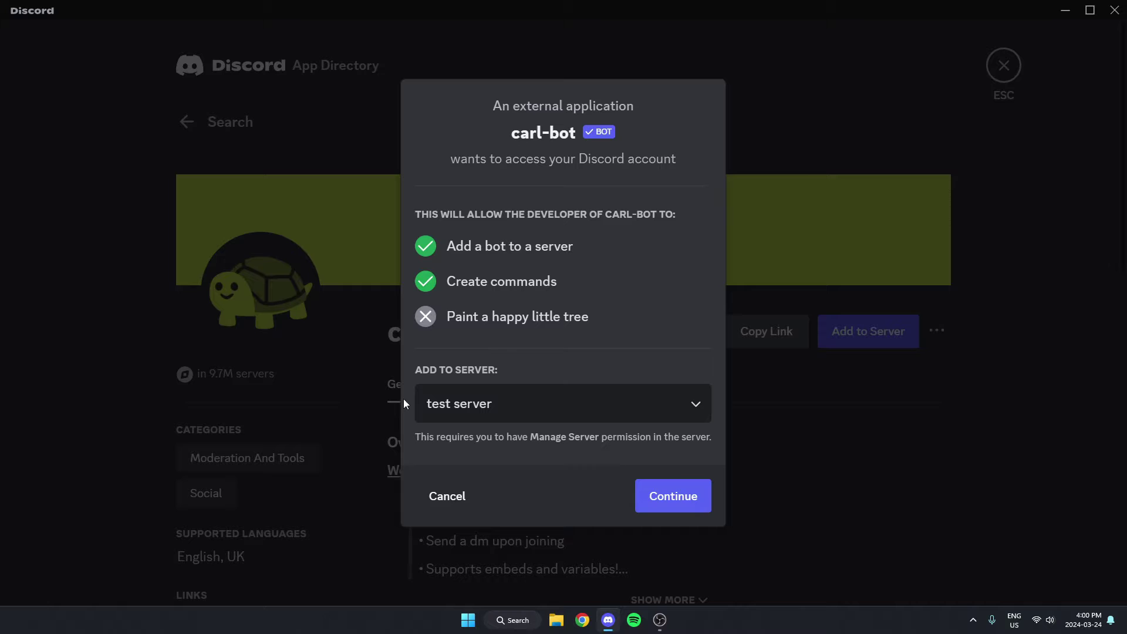
left_click(670, 498)
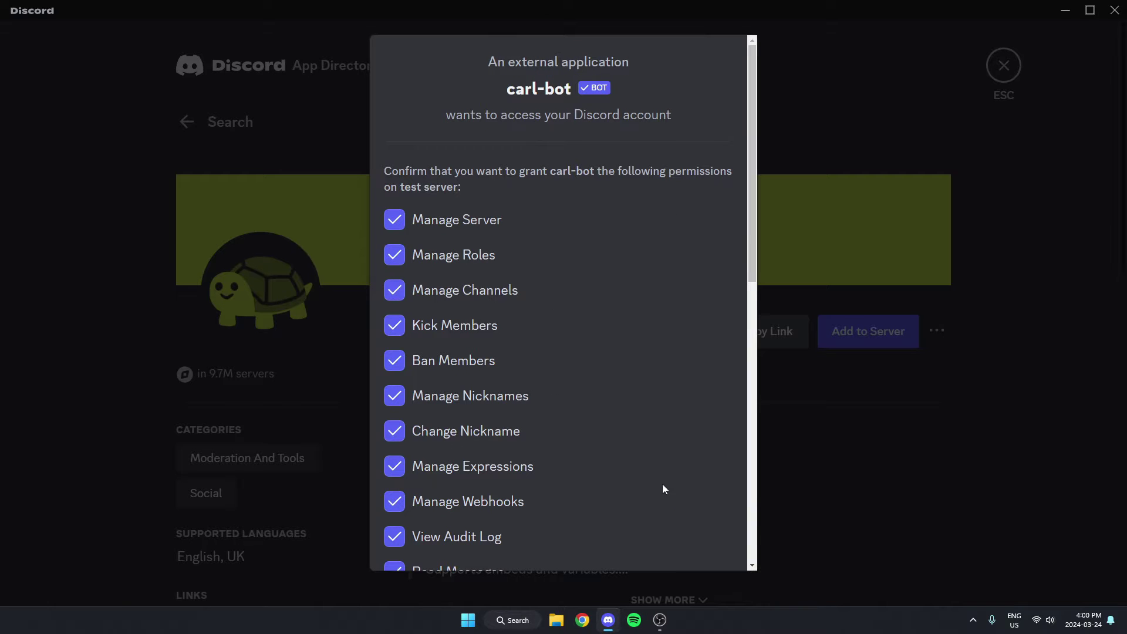
scroll(605, 303, "down", 10)
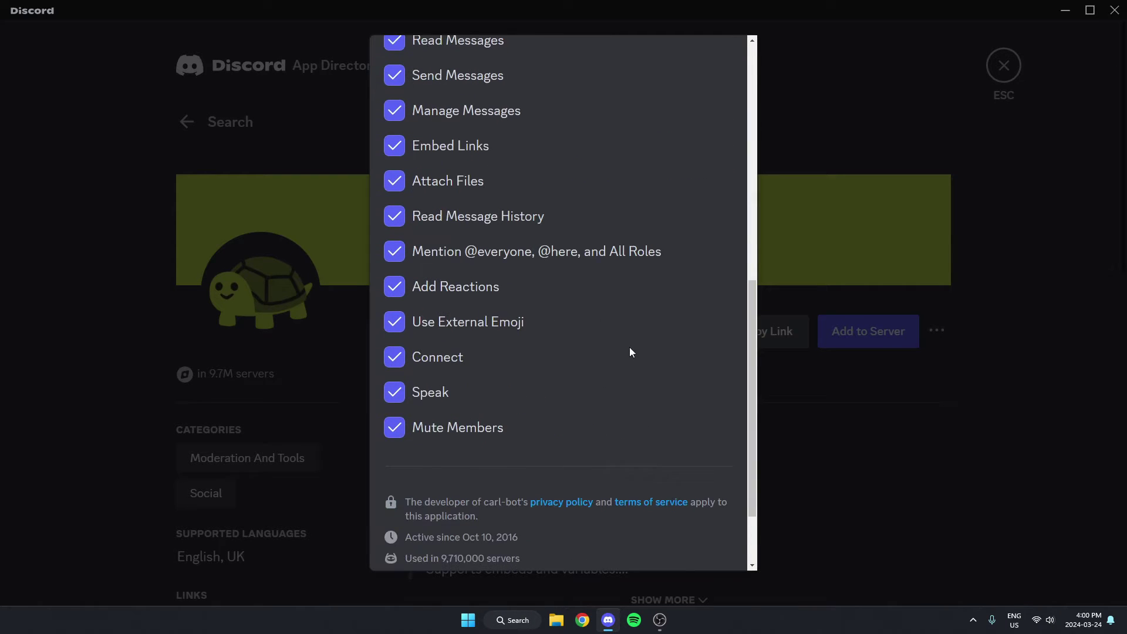
left_click(692, 543)
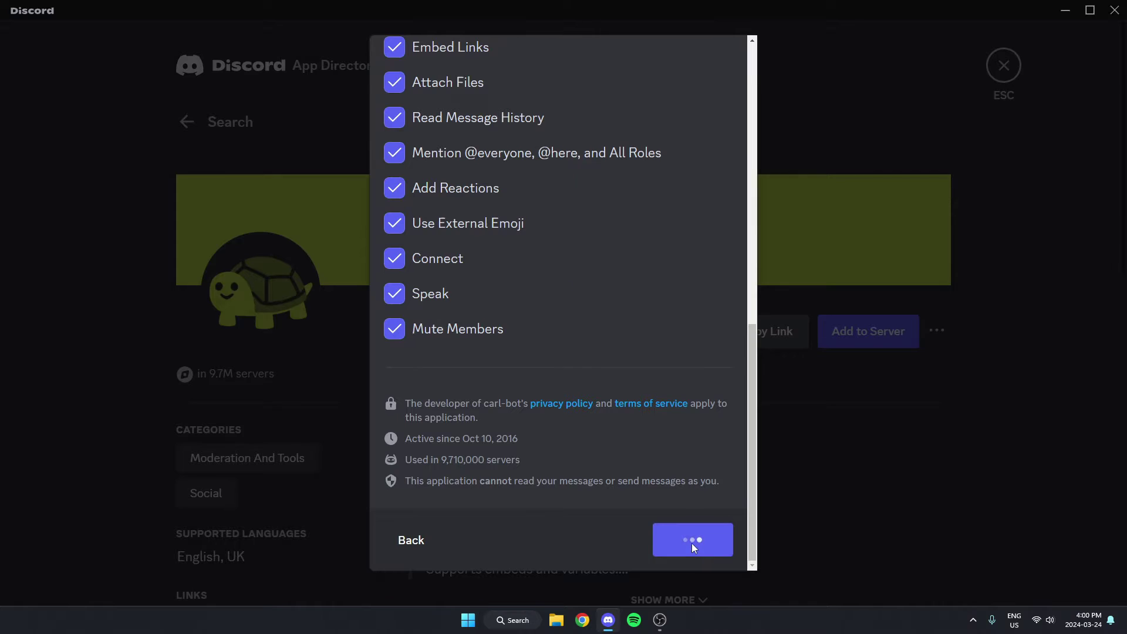
- Pass the hCaptcha check by marking the lightbulb in both images and verifying
left_click(458, 385)
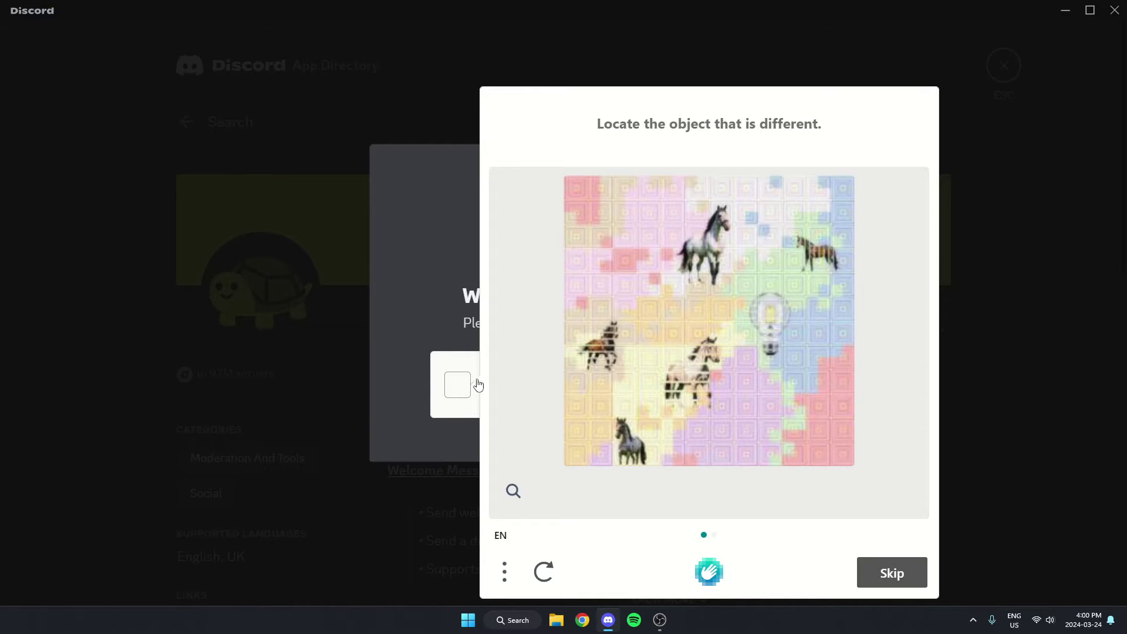
left_click(773, 328)
left_click(881, 578)
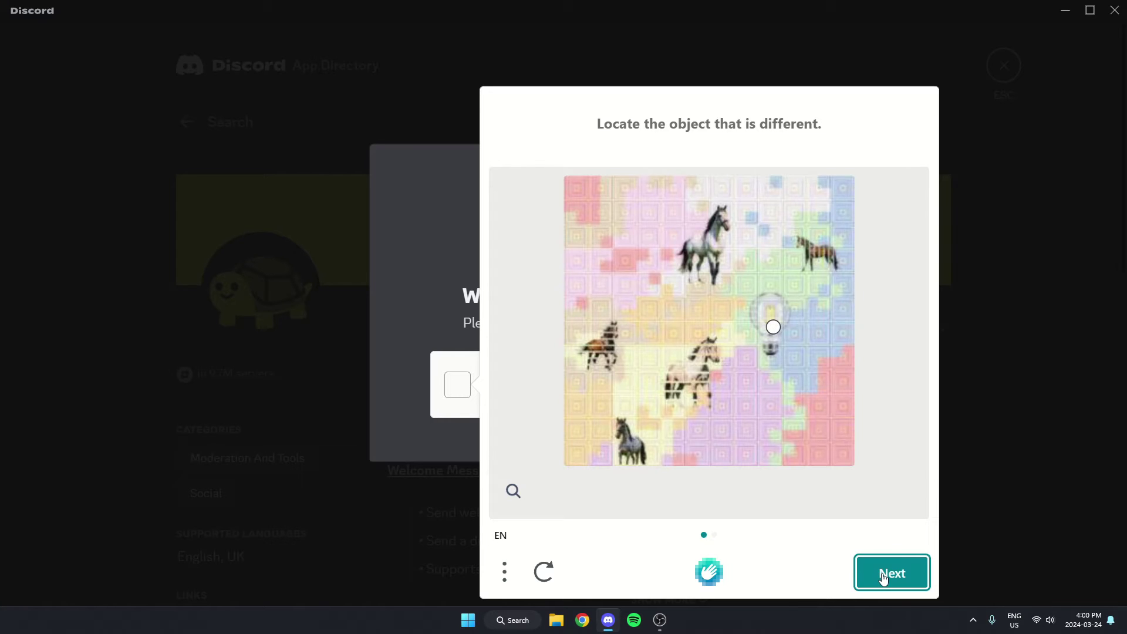
left_click(659, 414)
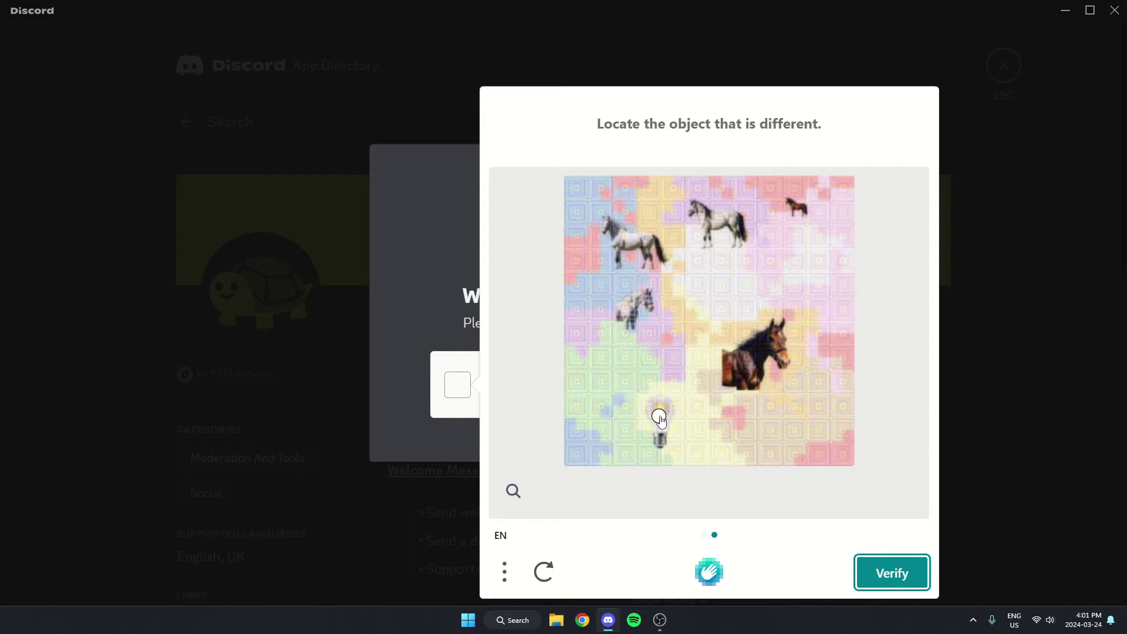
left_click(870, 574)
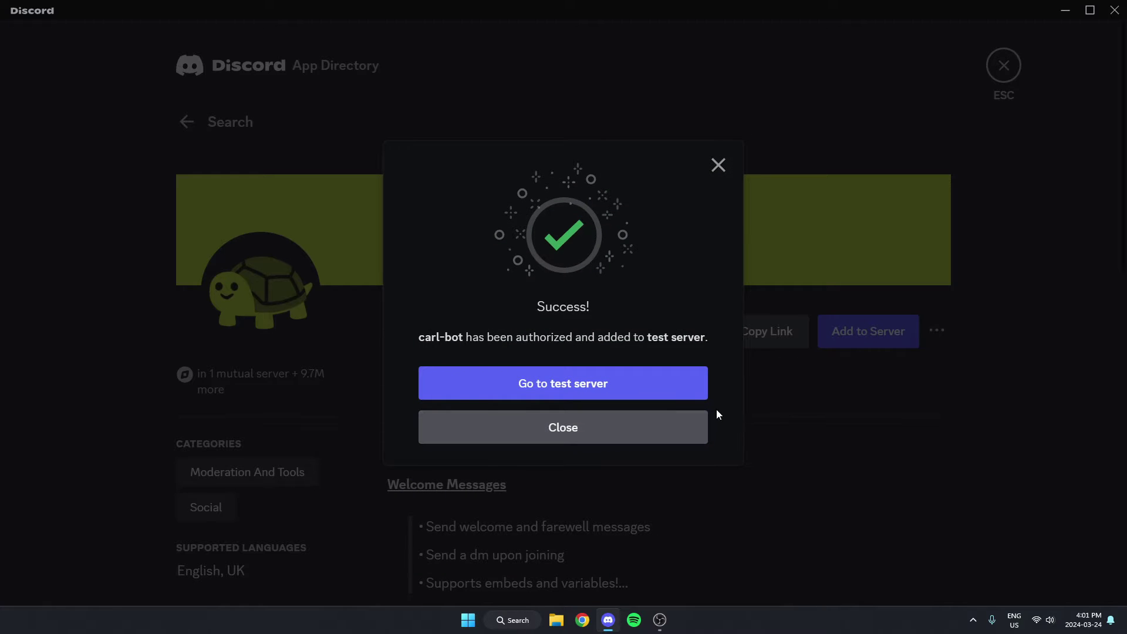
- Return to test server from the success dialog and open its server menu
left_click(622, 385)
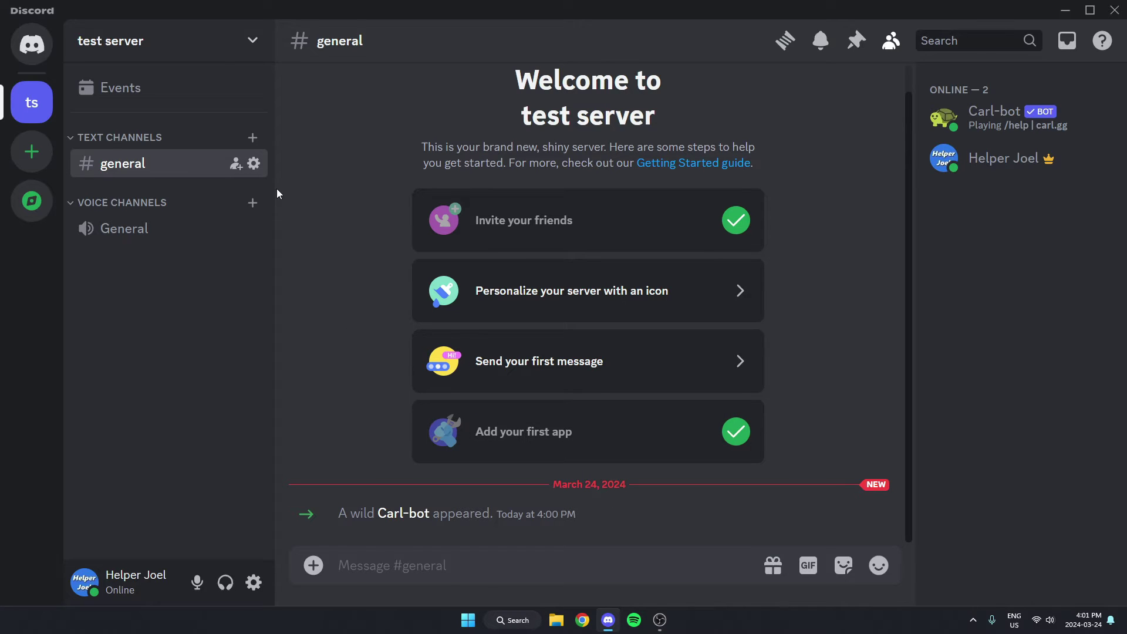
left_click(110, 47)
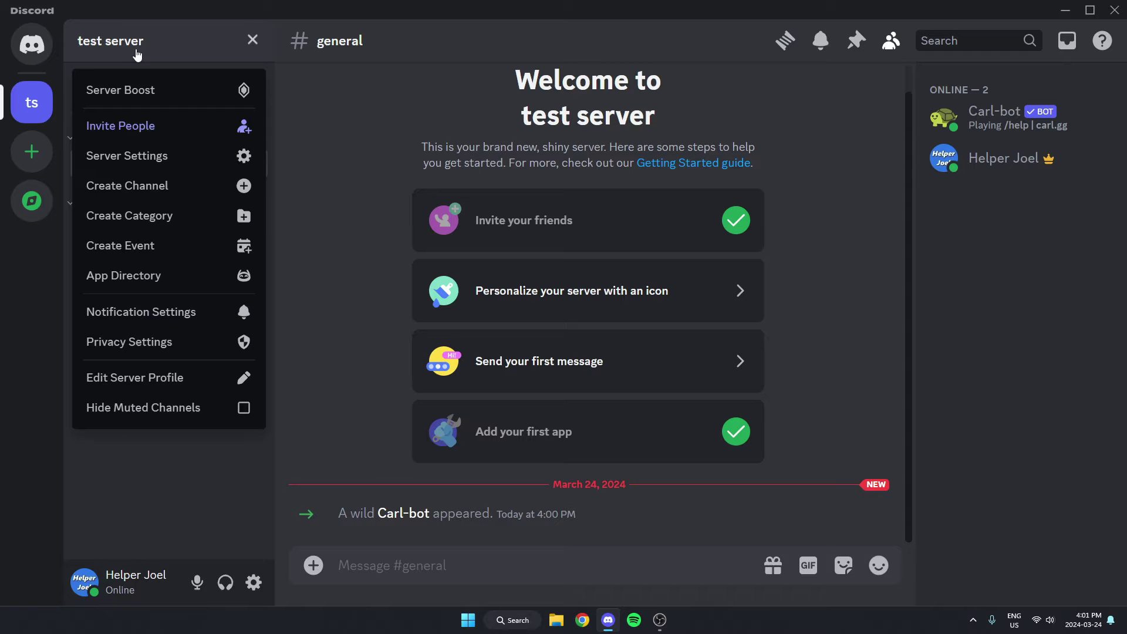
- Open test server's Server Settings and go to the Roles page
left_click(195, 154)
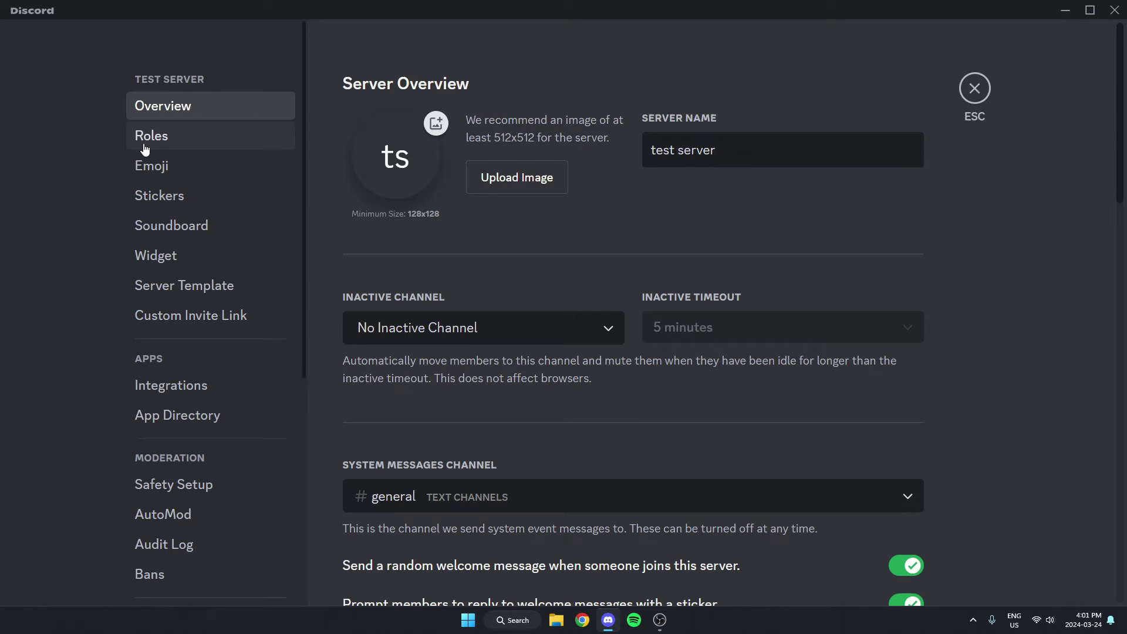
left_click(187, 144)
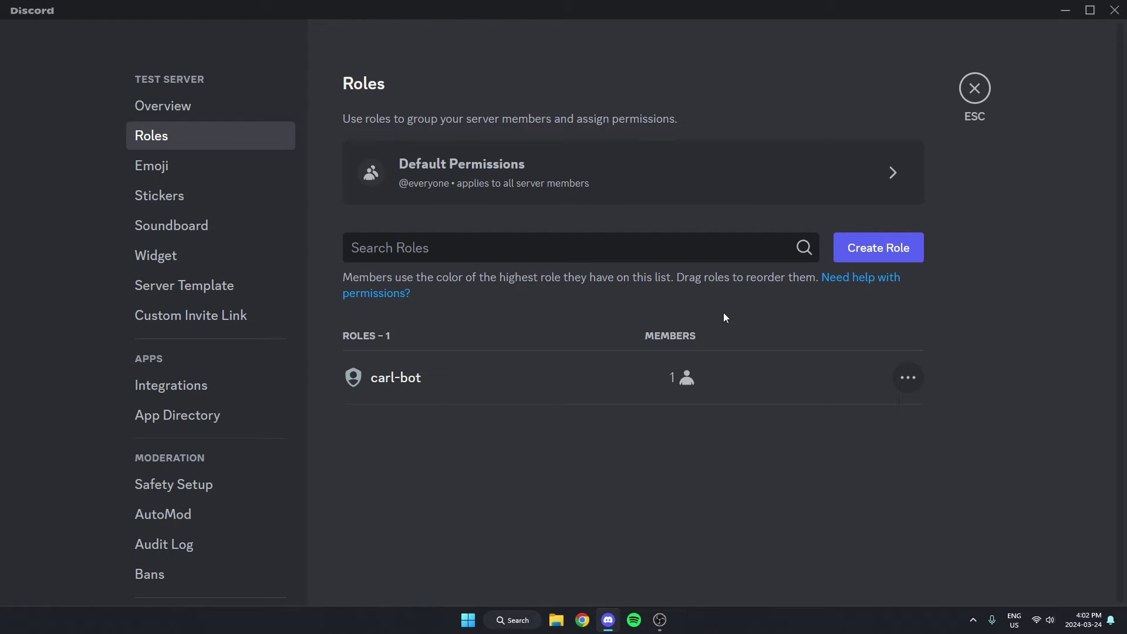
- Create a new role named 'role 1' and check its permissions before returning to Display
left_click(881, 252)
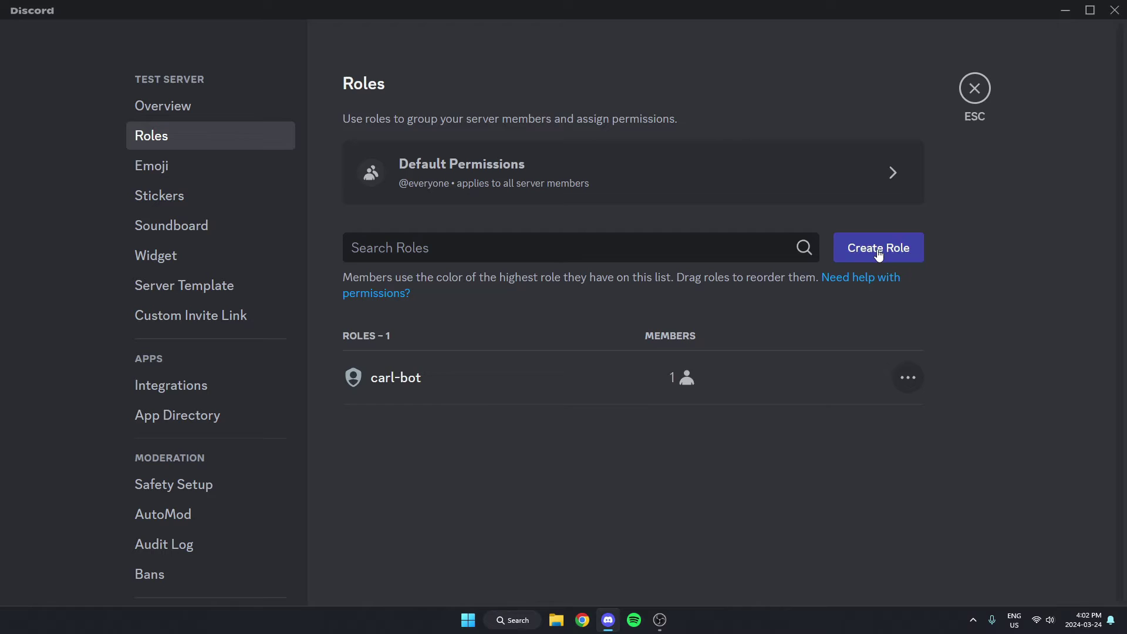
triple_click(650, 220)
key("BackSpace")
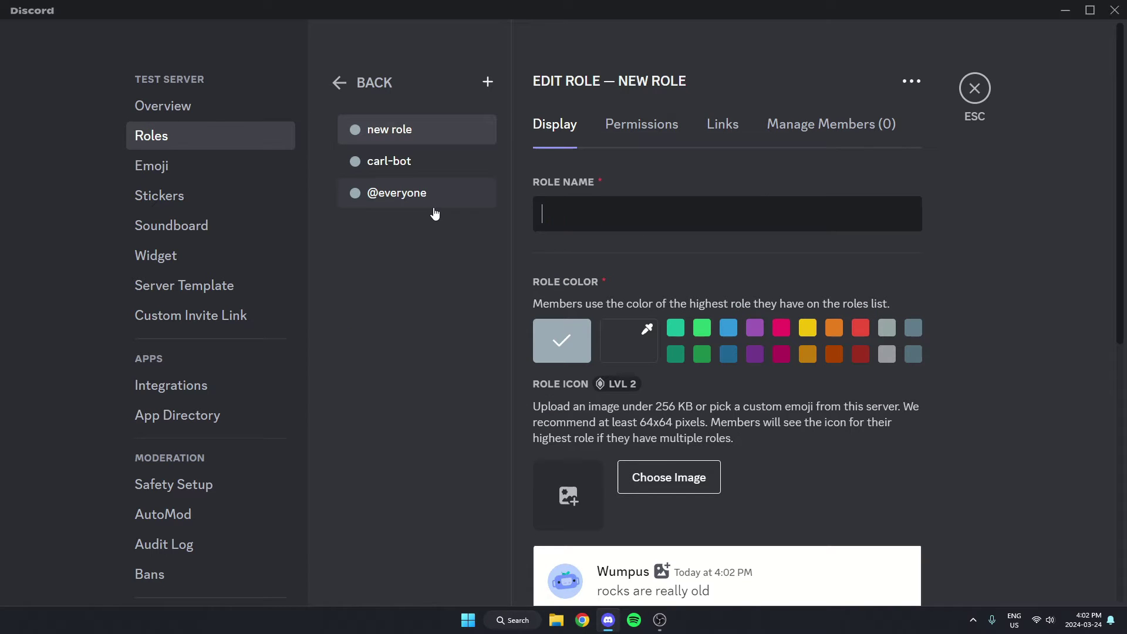
type("role 1")
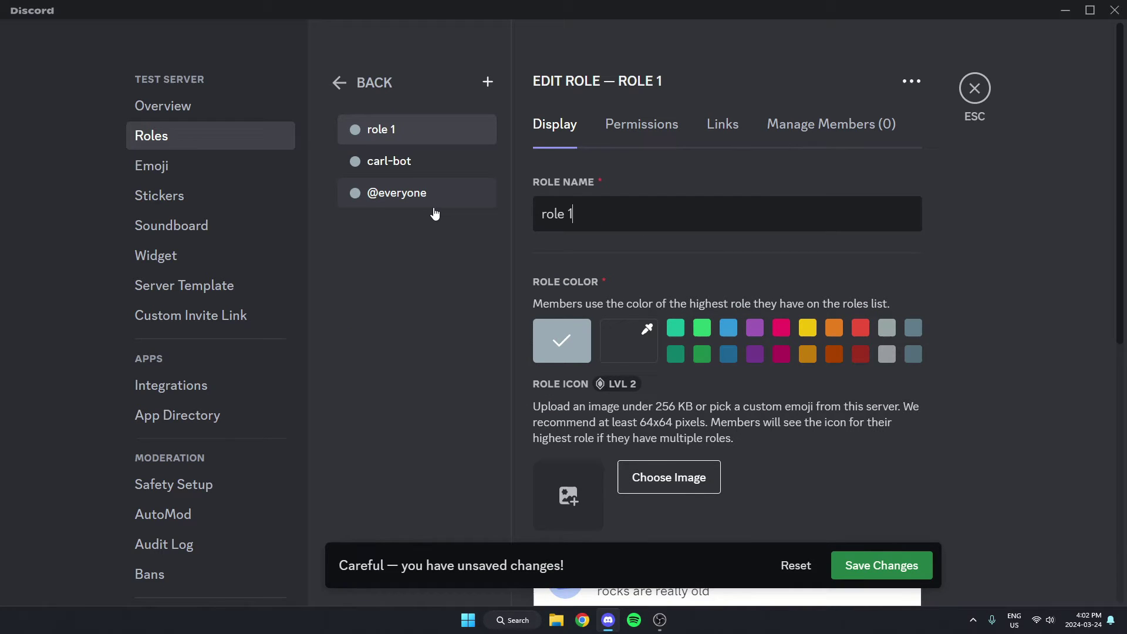
scroll(632, 288, "down", 8)
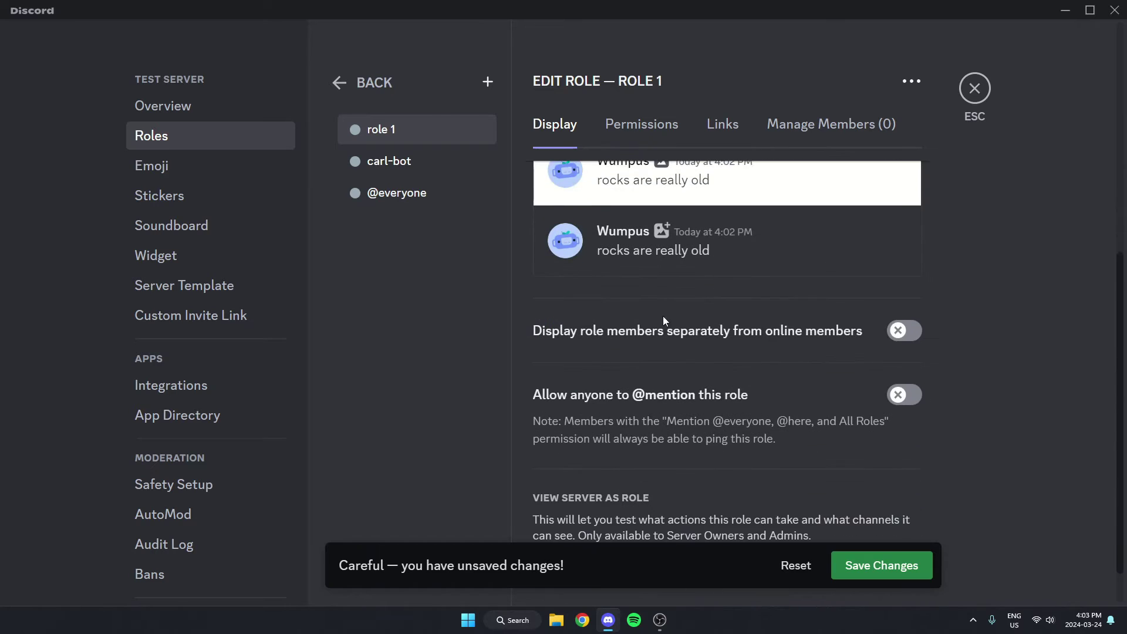
scroll(649, 322, "up", 3)
scroll(648, 371, "up", 5)
left_click(643, 126)
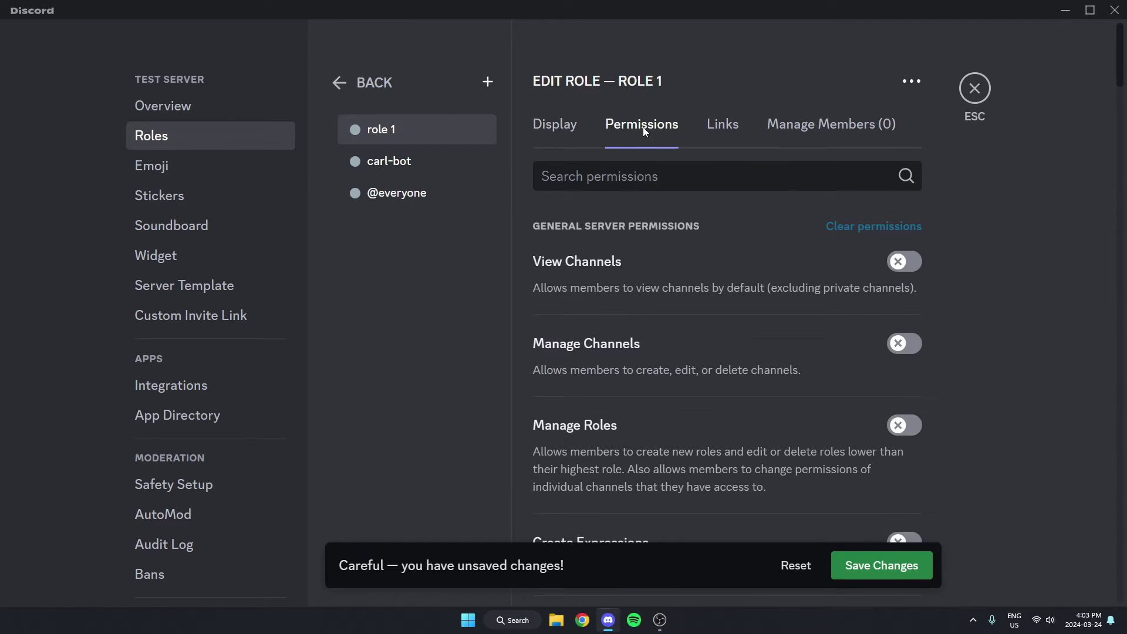
left_click(560, 122)
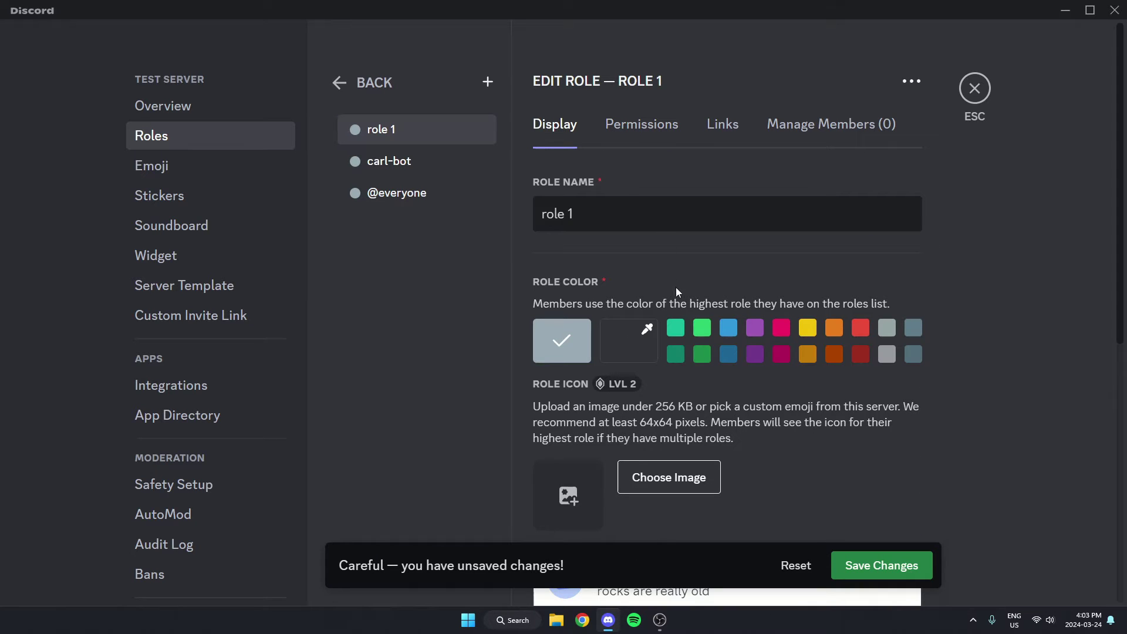
- Save role 1, then name the next new role 'role 2' and save it
left_click(896, 567)
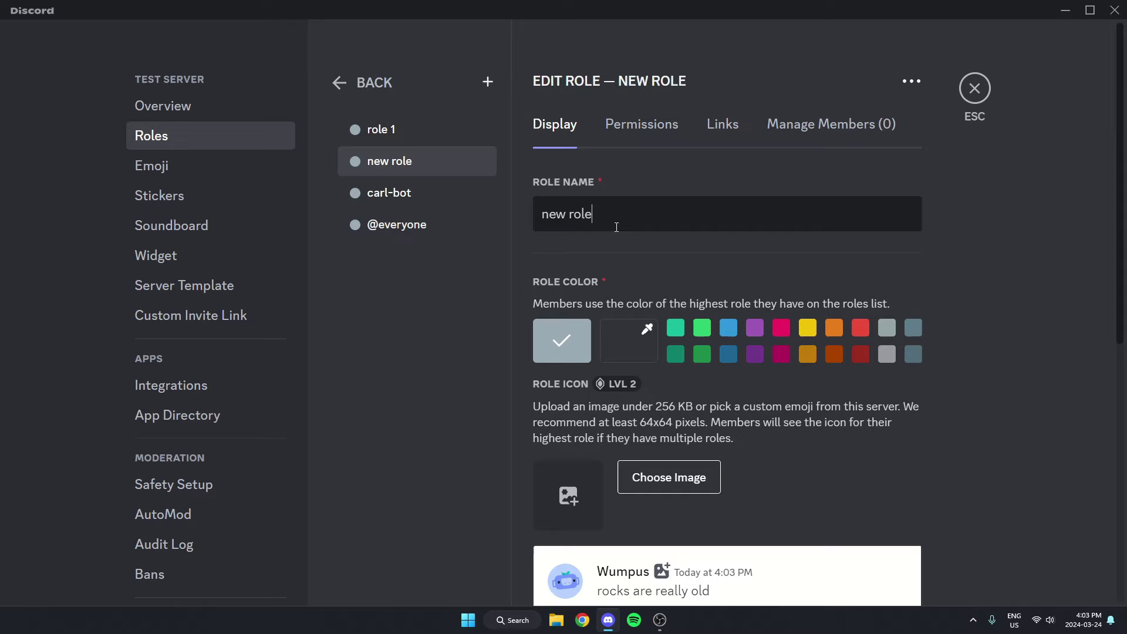
key("ctrl+a")
key("BackSpace")
type("role 2")
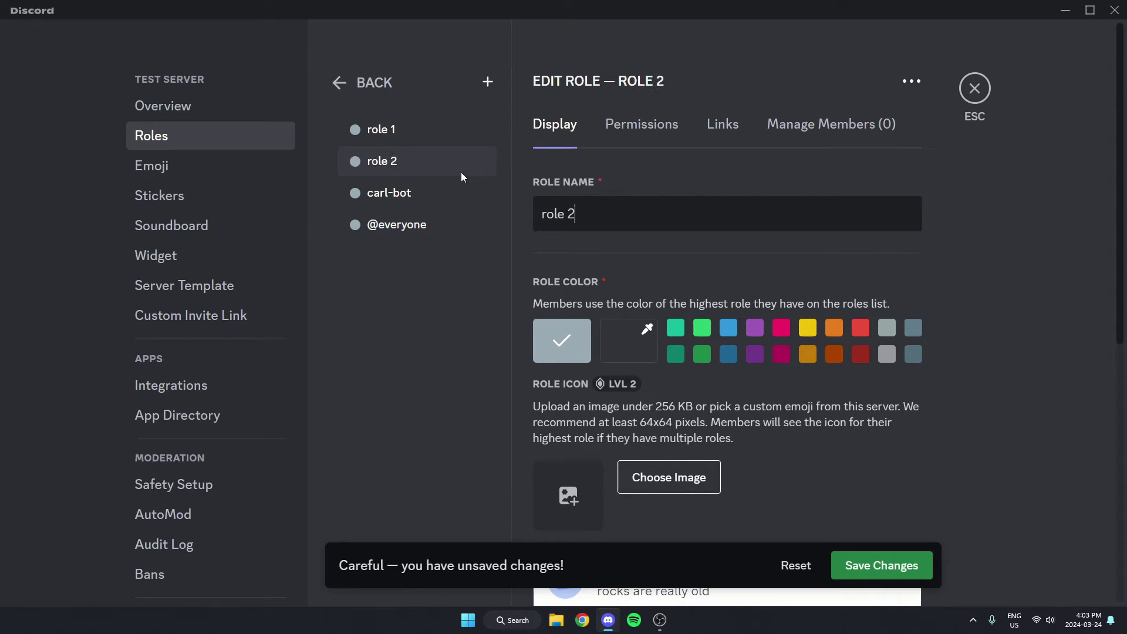
left_click(882, 562)
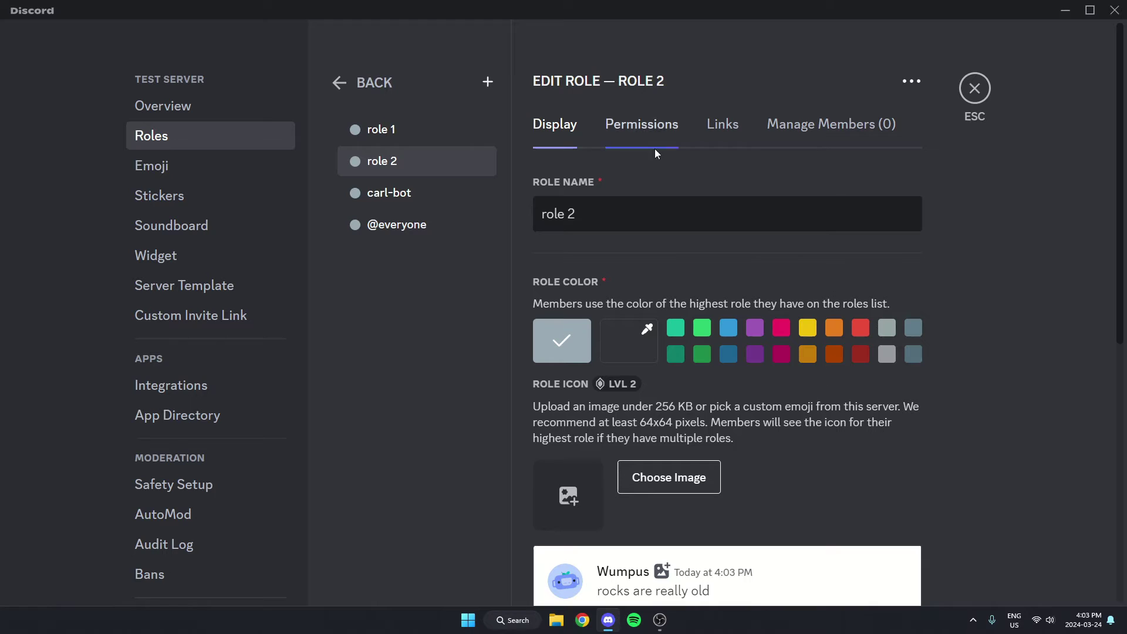
- Move the carl-bot role above role 1 and role 2, save, and exit server settings
left_click_drag(405, 200, 413, 132)
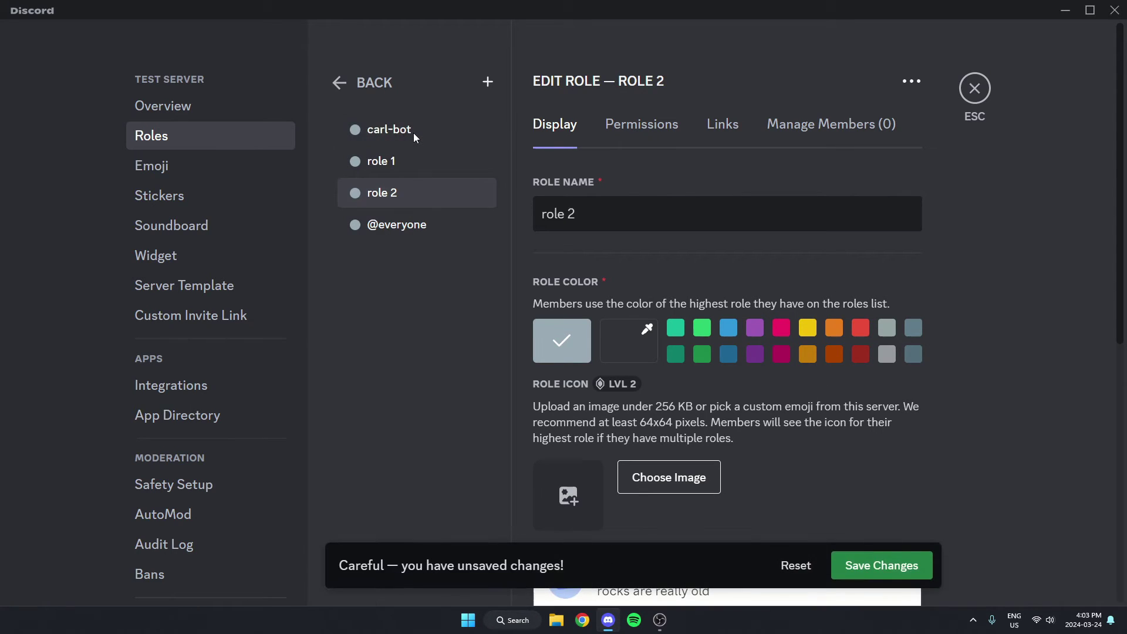
left_click(892, 577)
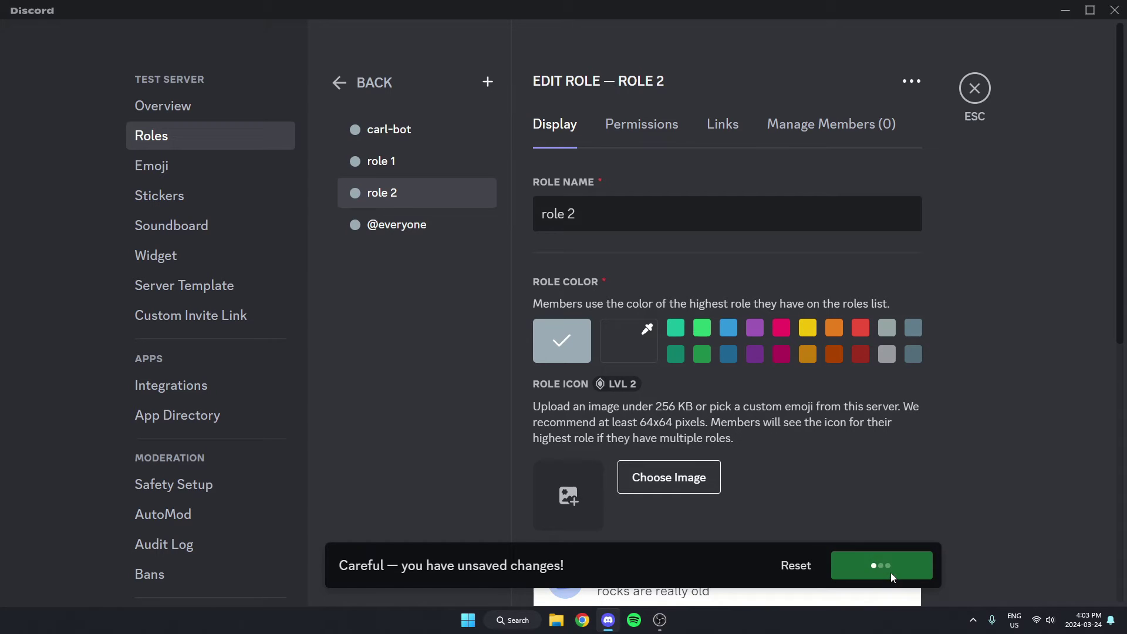
left_click(339, 85)
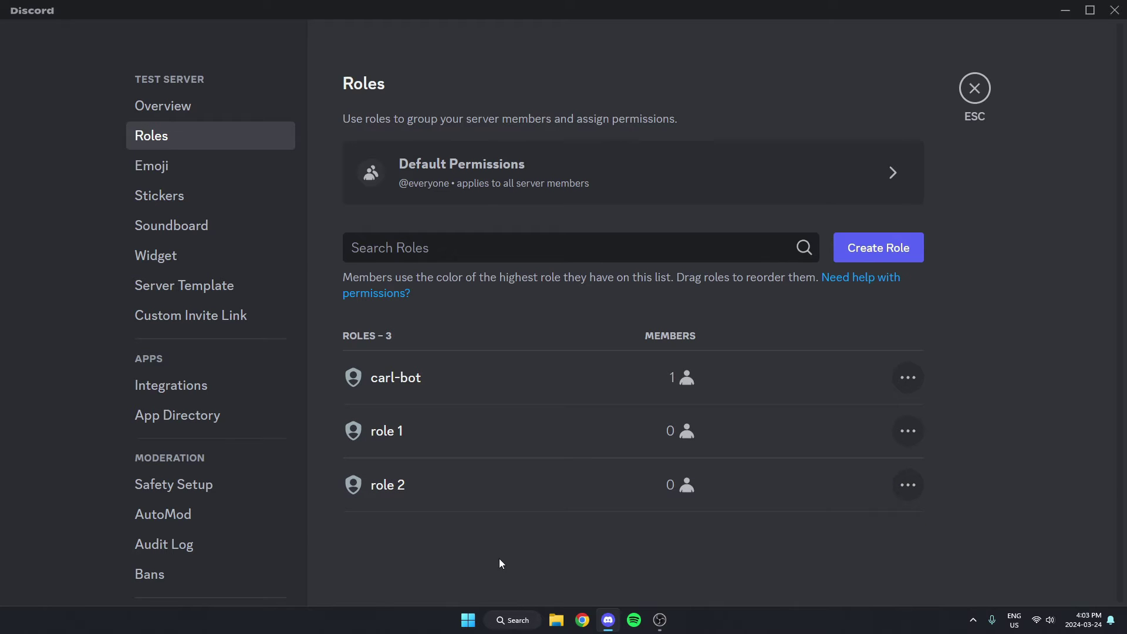
left_click(975, 89)
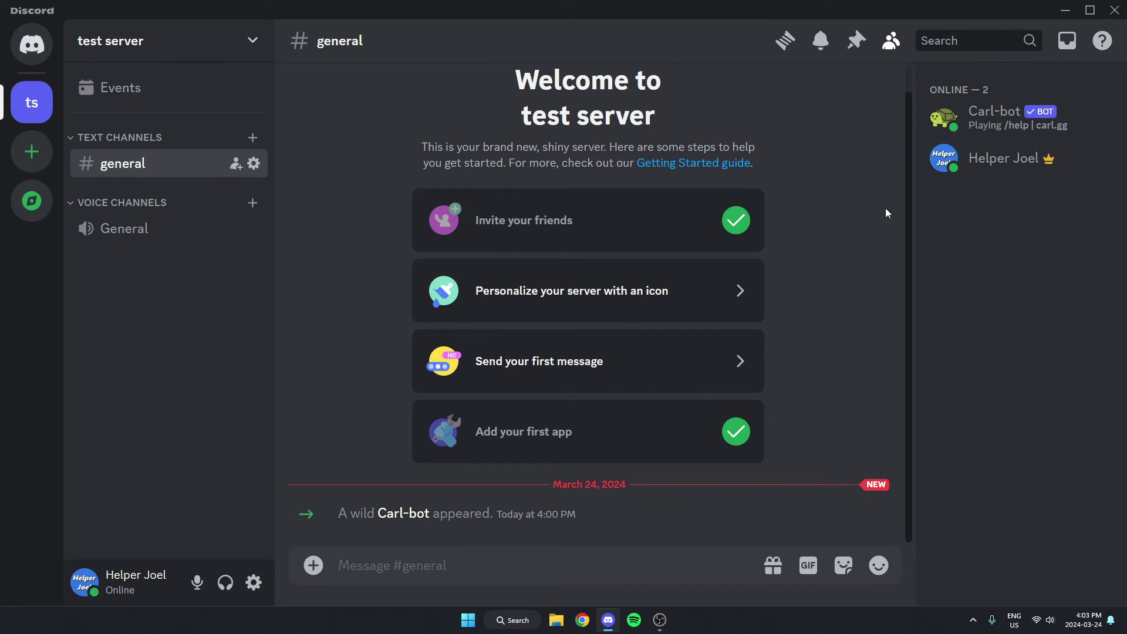
- Open Carl-bot's member profile from the #general member list
left_click(947, 121)
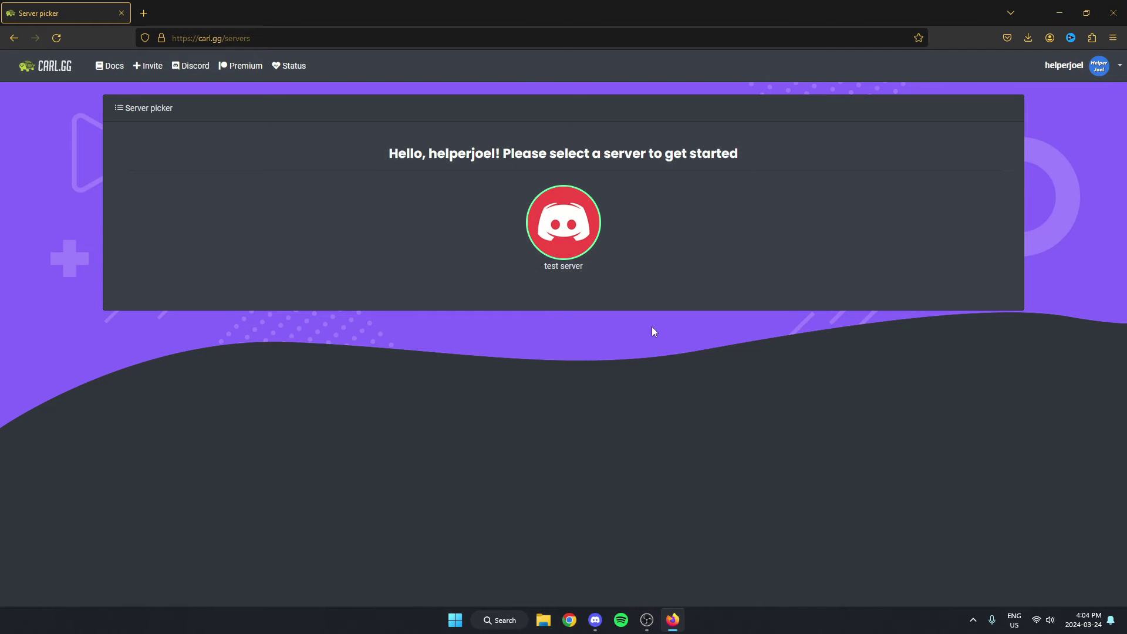
- Open the test server's carl.gg dashboard and go to its Reaction Roles page
left_click(570, 230)
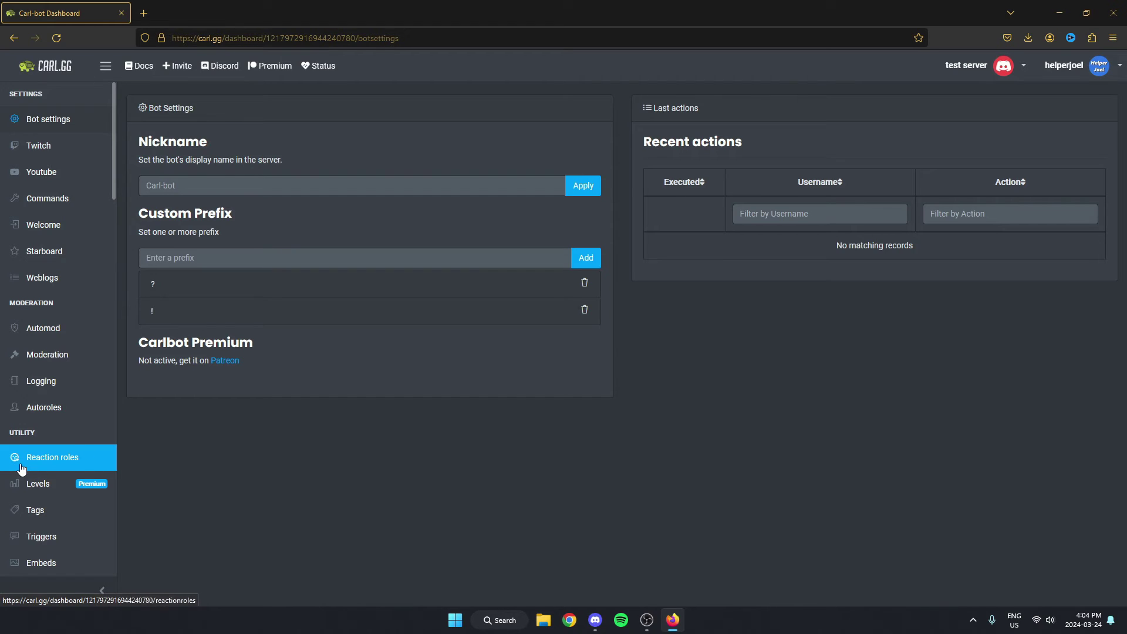
left_click(93, 463)
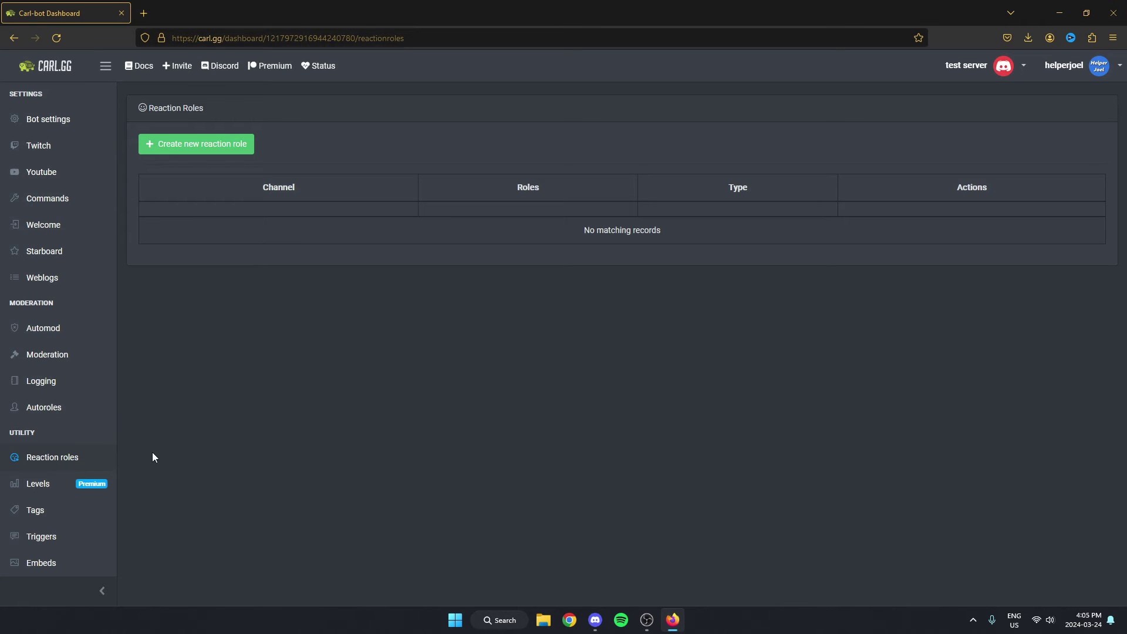
- Start a new reaction role targeting #general with the content 'React for roles'
left_click(219, 149)
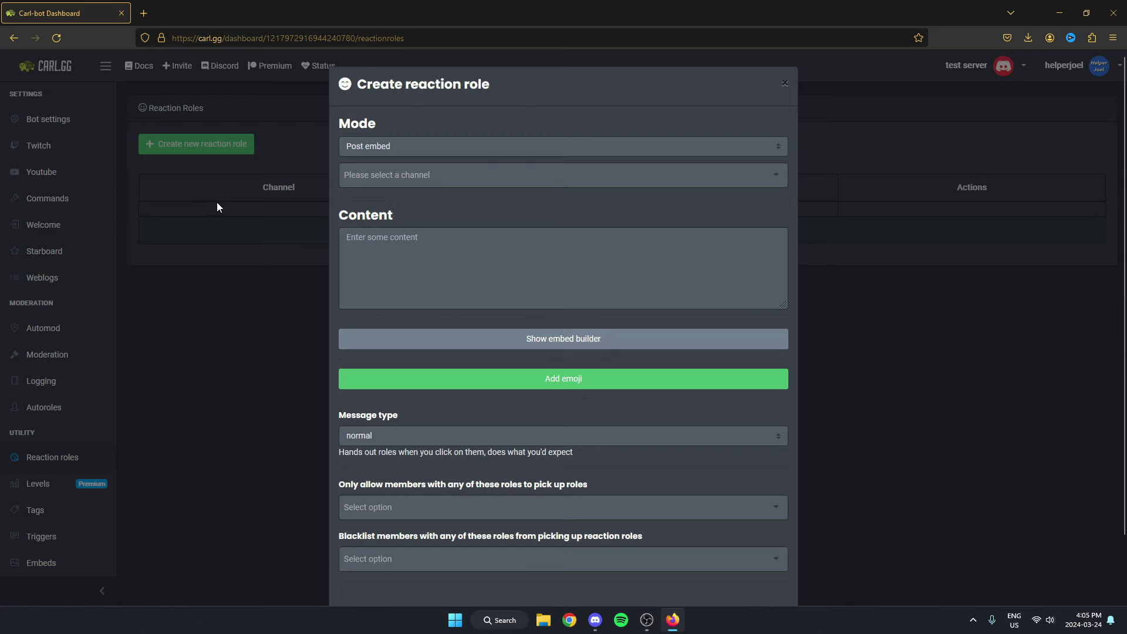
left_click(448, 176)
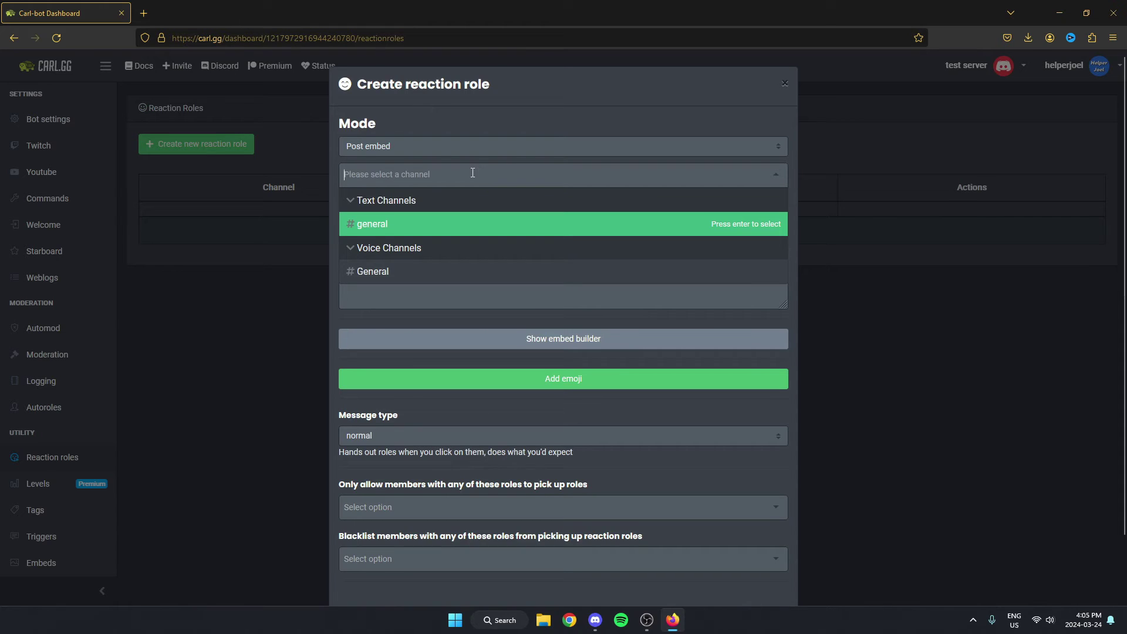
left_click(428, 226)
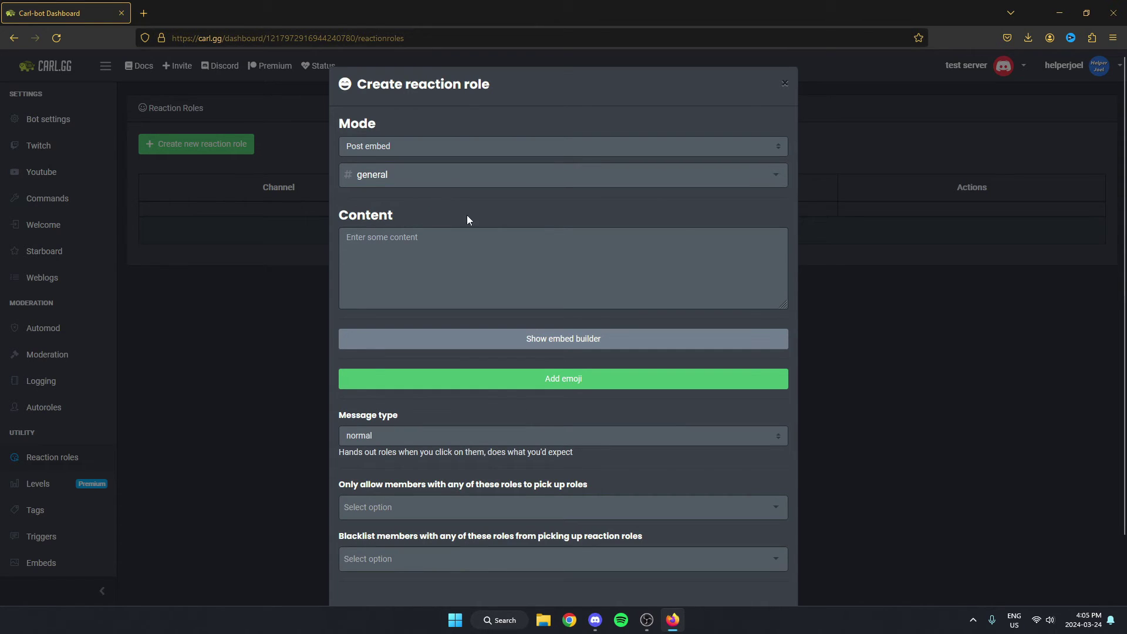
left_click(424, 241)
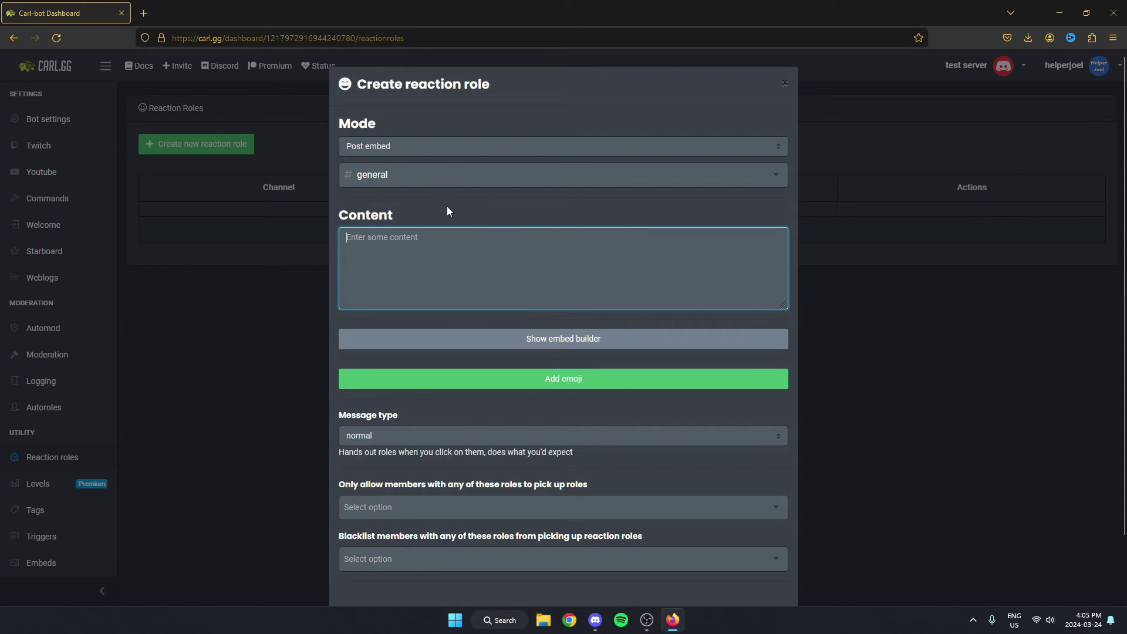
type("React ")
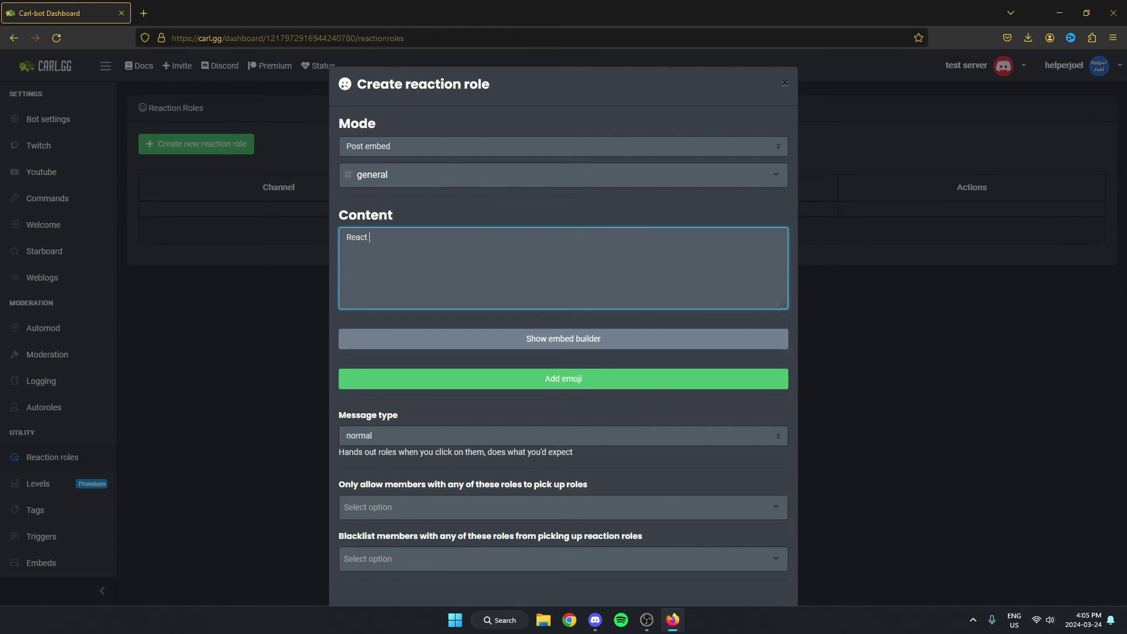
type("for roles!")
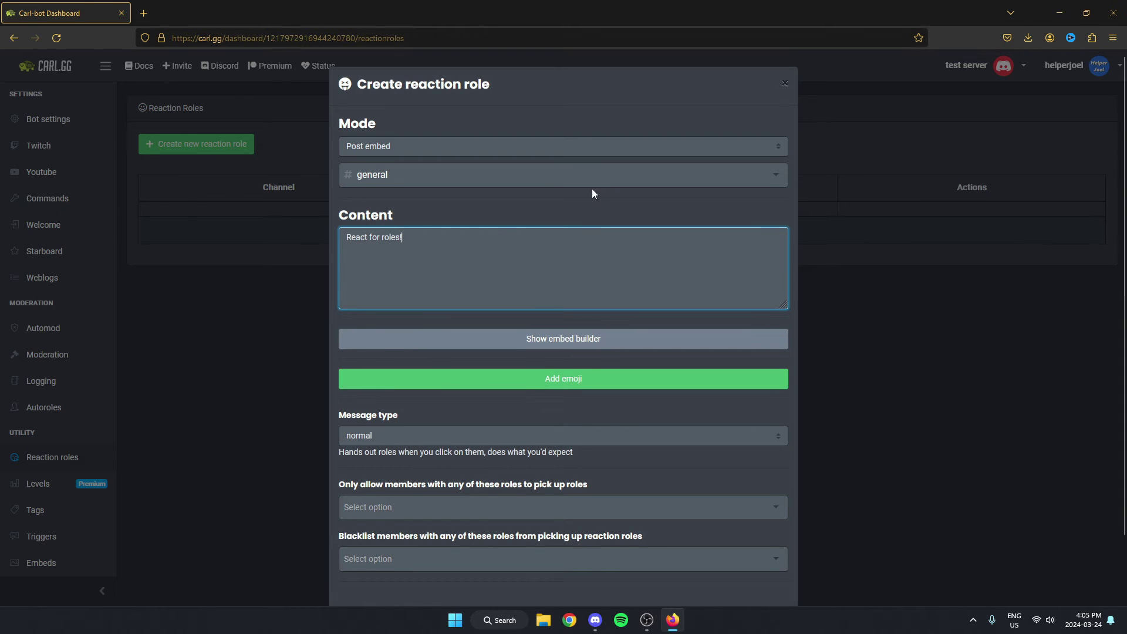
- Add a thumbs-up emoji reaction that grants role 1
scroll(592, 188, "down", 2)
left_click(542, 137)
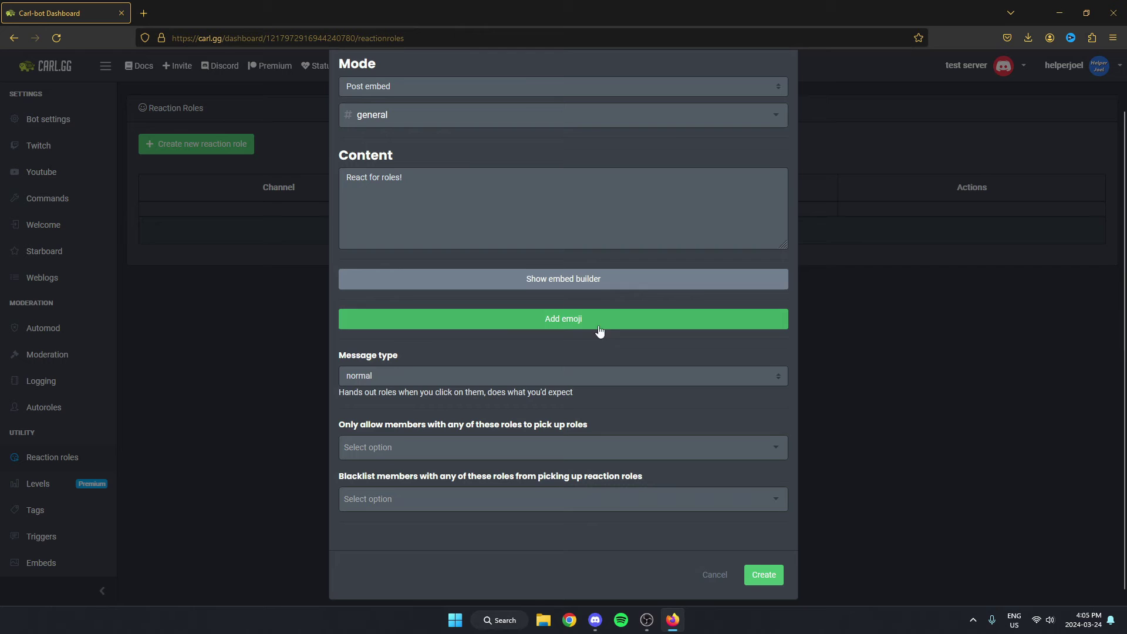
left_click(466, 327)
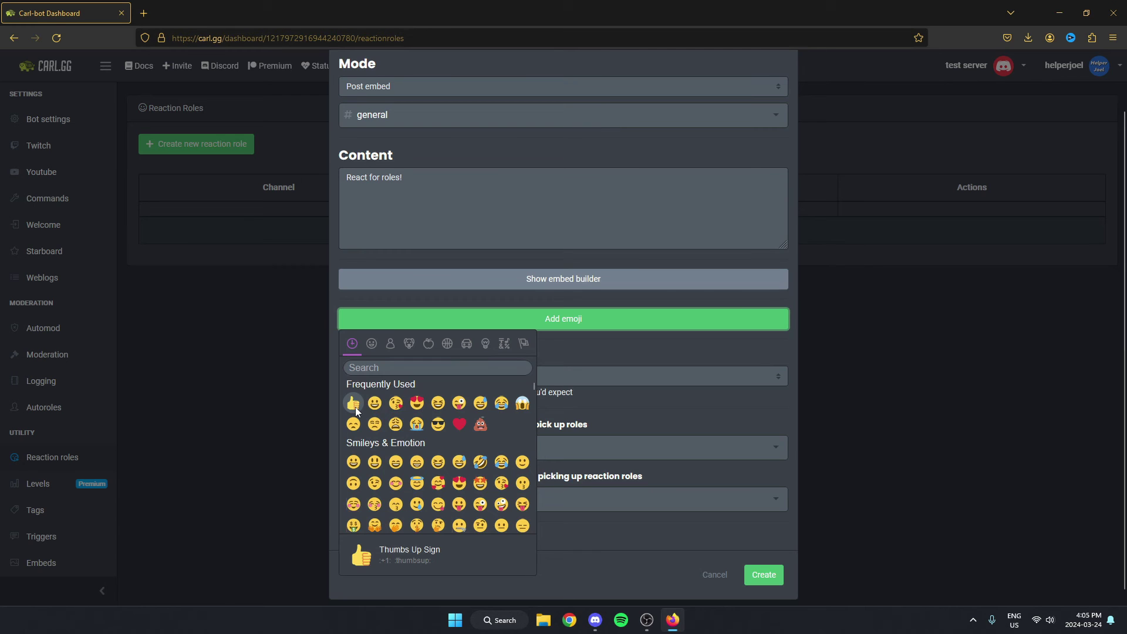
left_click(353, 404)
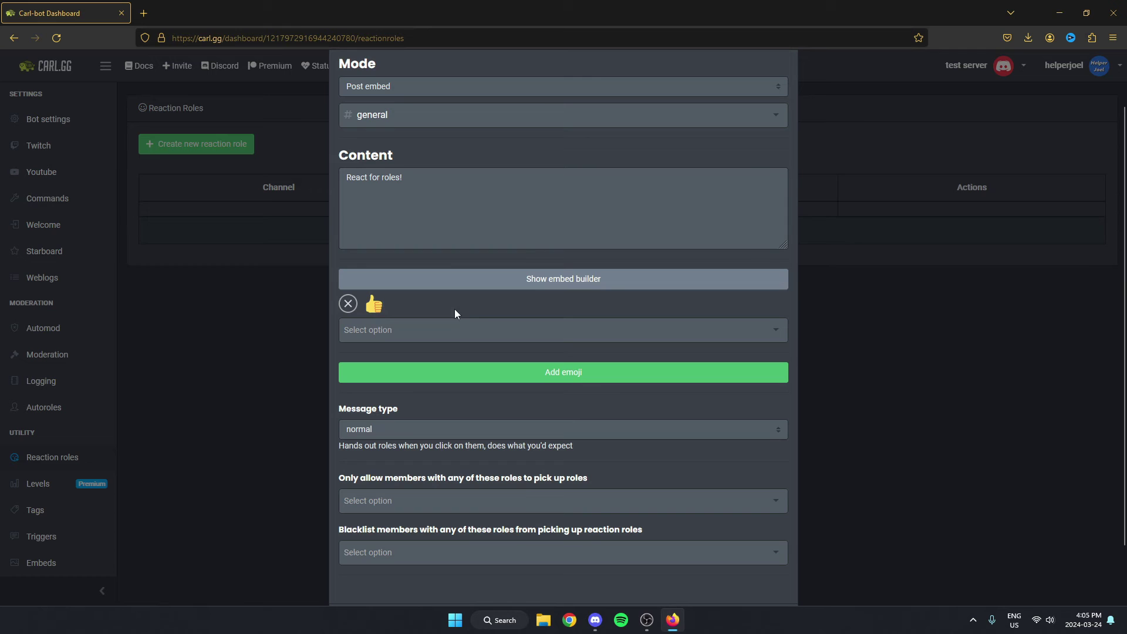
left_click(405, 333)
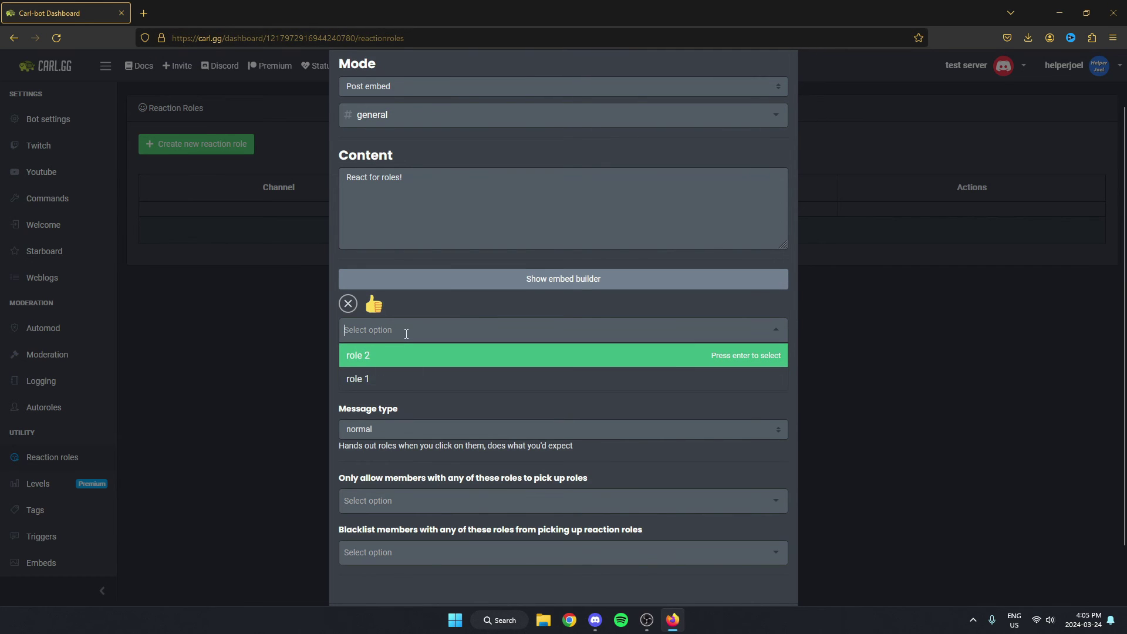
left_click(396, 380)
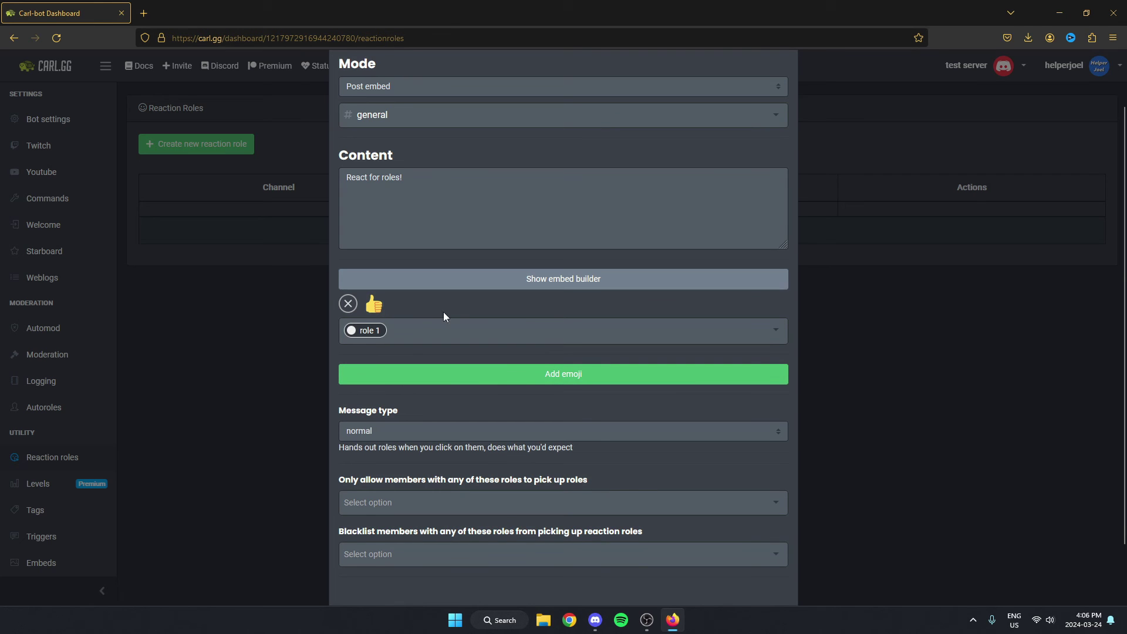
- Add a winking-tongue emoji reaction that grants role 2
left_click(484, 373)
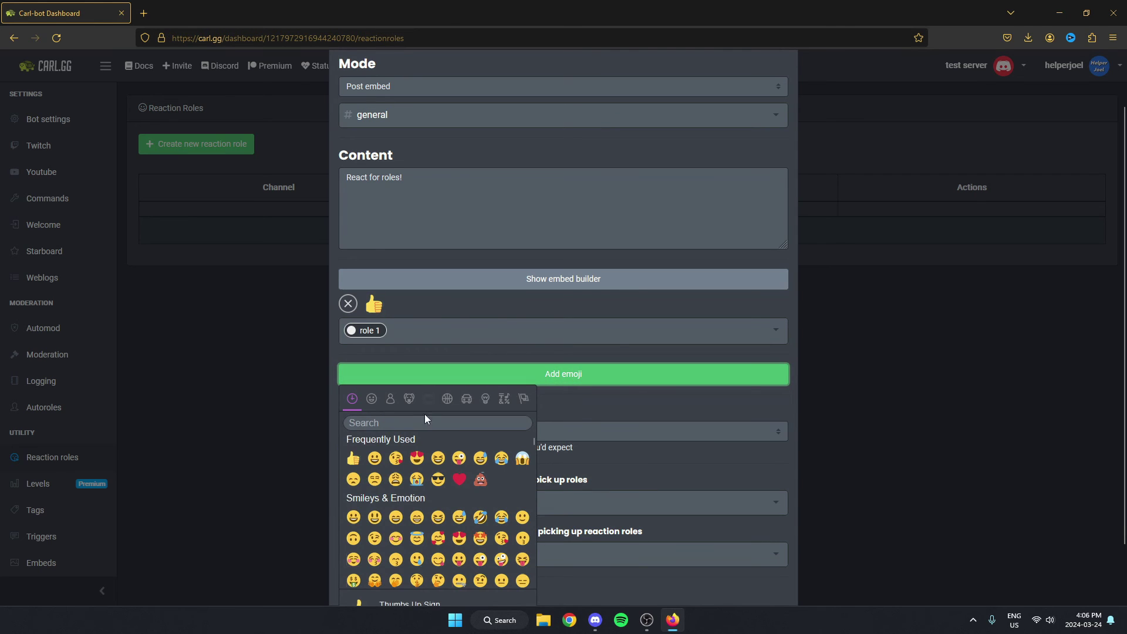
left_click(460, 459)
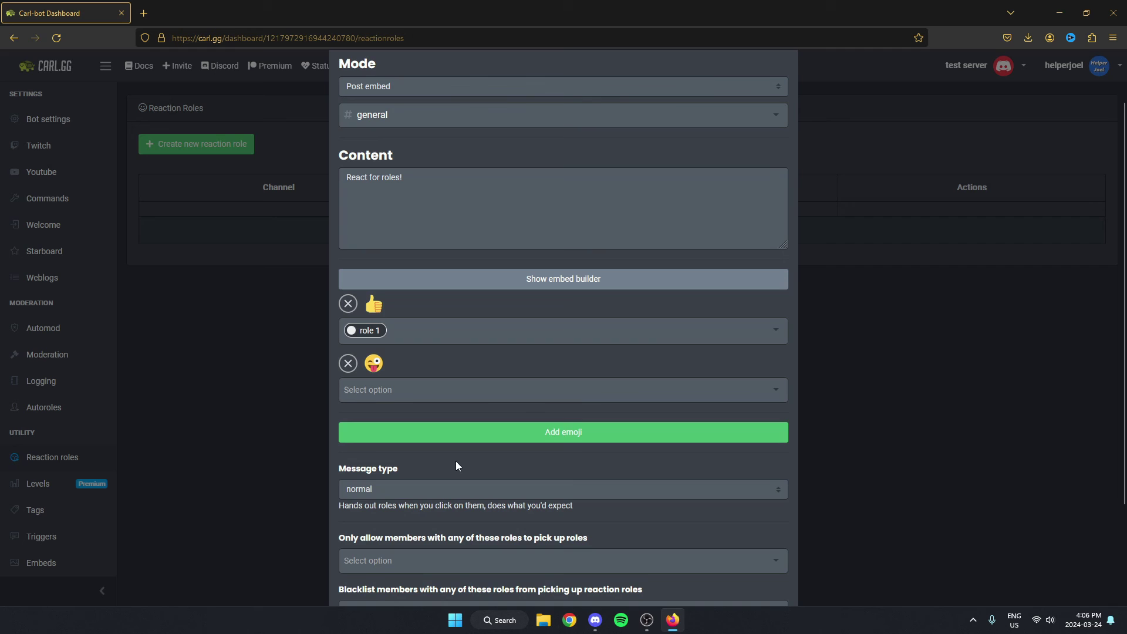
left_click(393, 389)
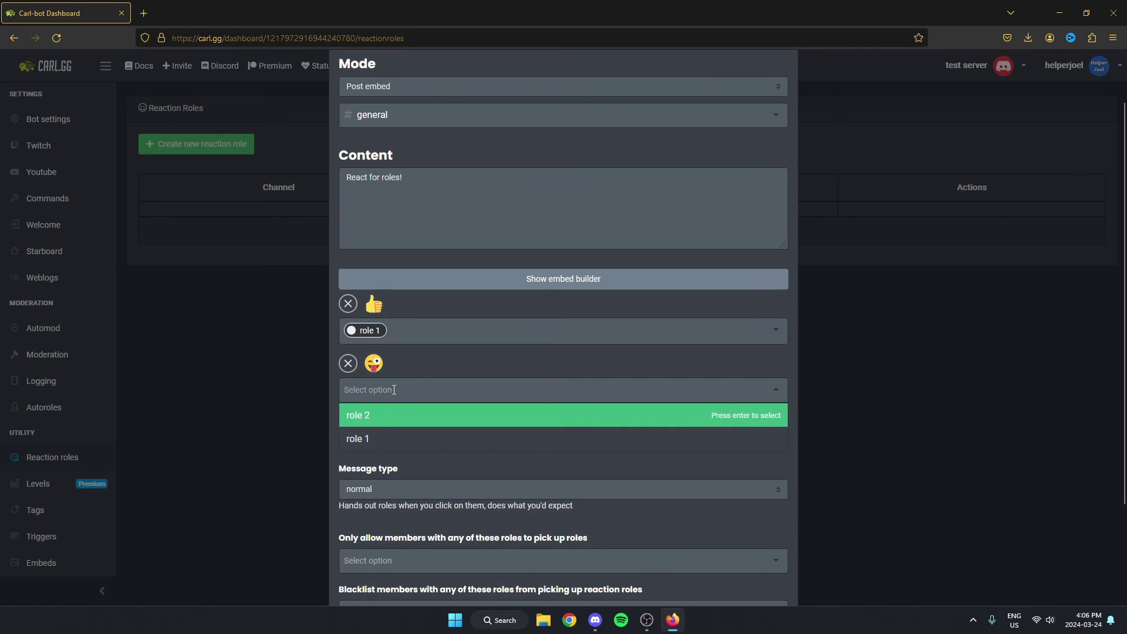
left_click(386, 415)
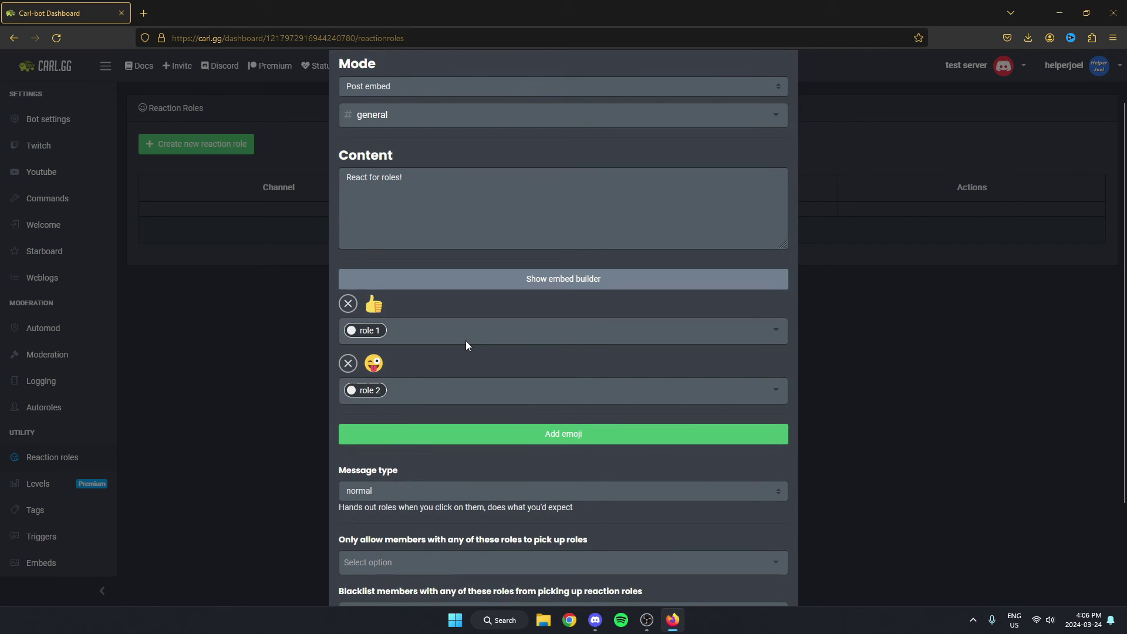
scroll(458, 351, "down", 2)
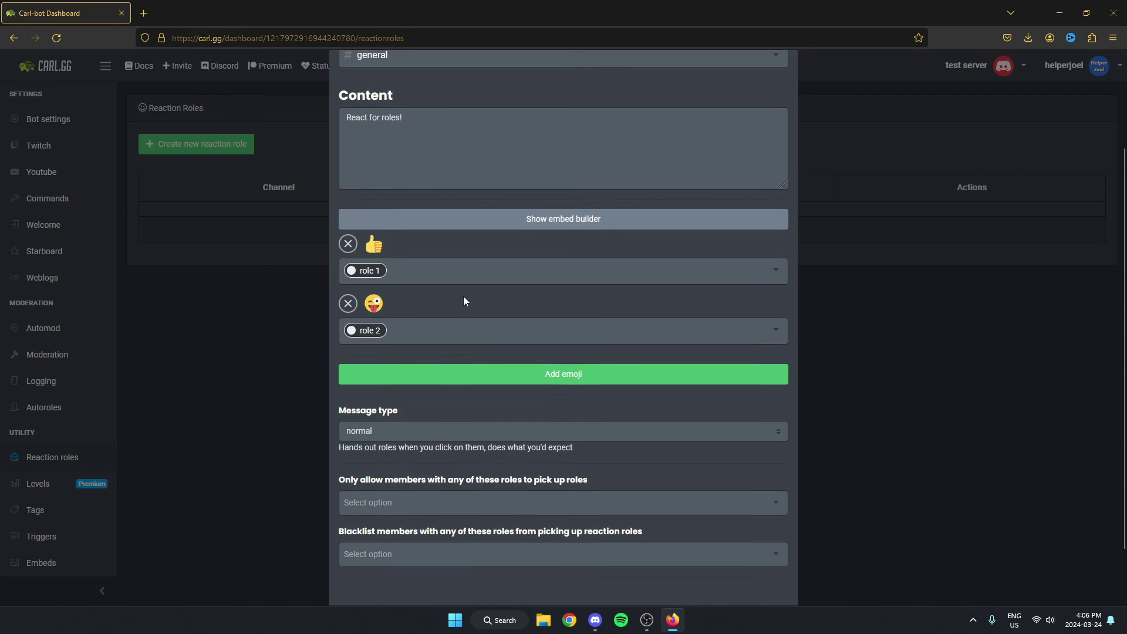
scroll(463, 296, "down", 2)
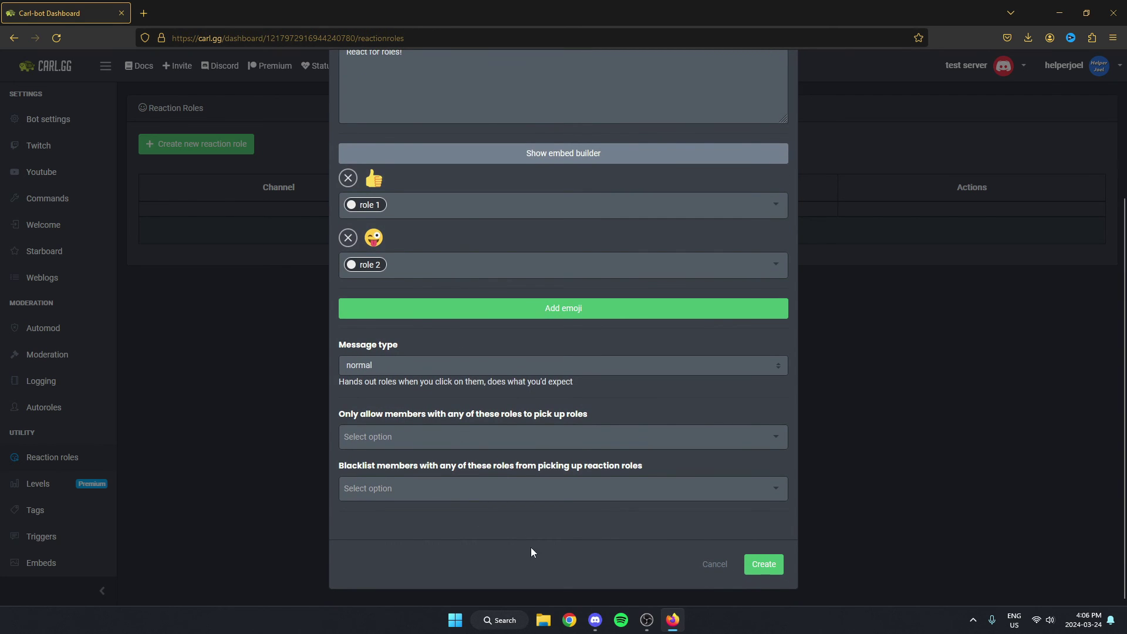
- Create the #general reaction role with role 1 and role 2, then return to Discord
left_click(763, 565)
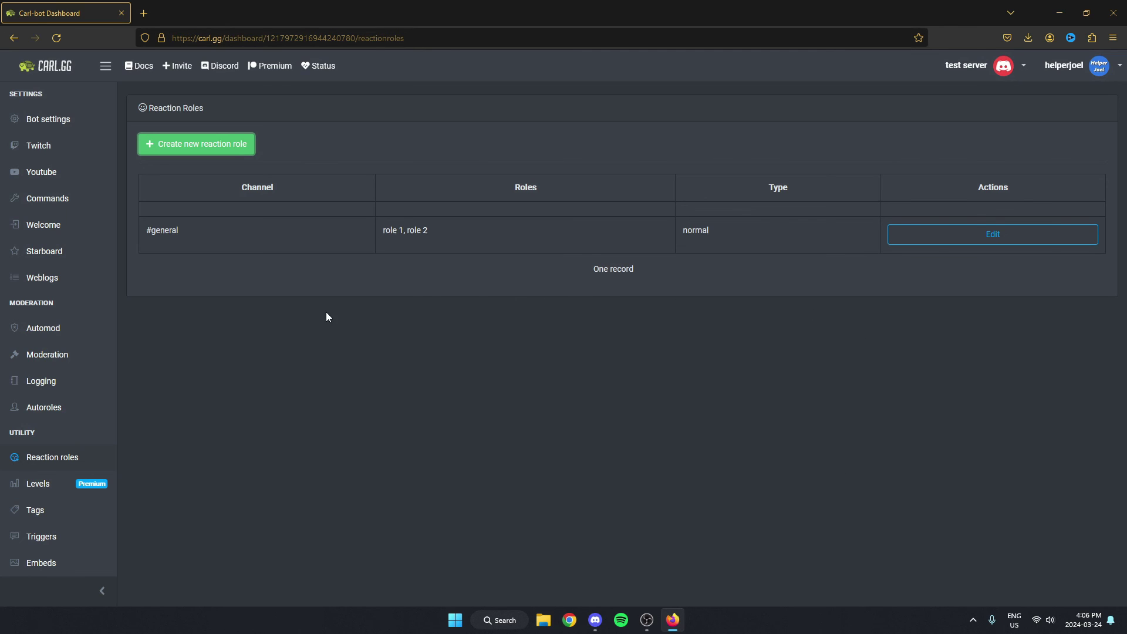
left_click(595, 623)
- Check your current roles, react with thumbs-up, and confirm role 1 was granted
left_click(536, 517)
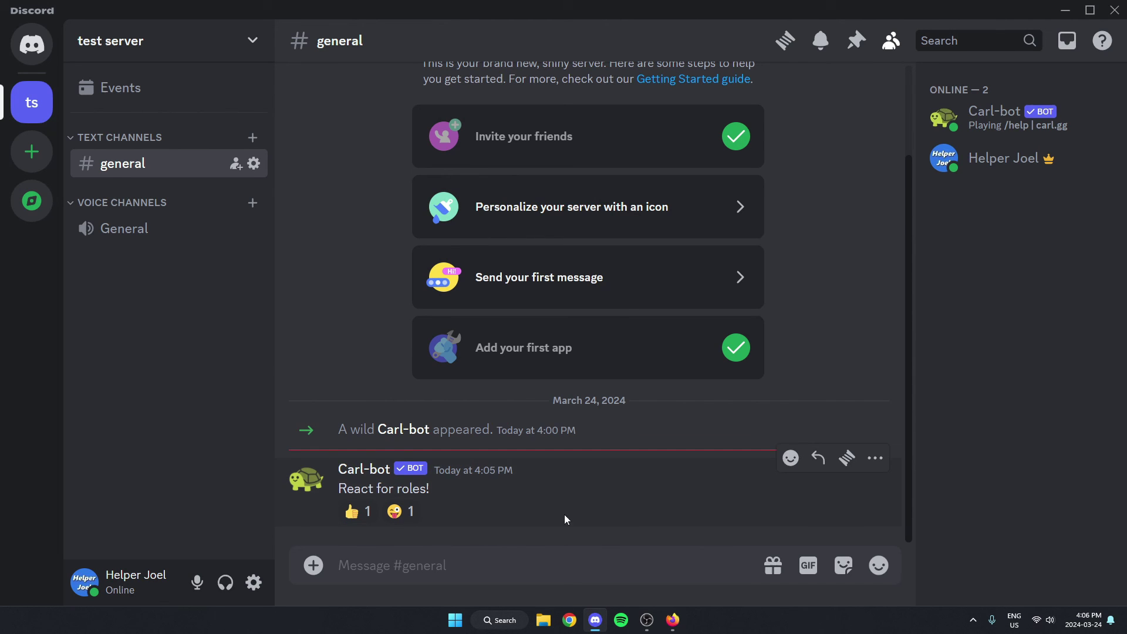
left_click(963, 169)
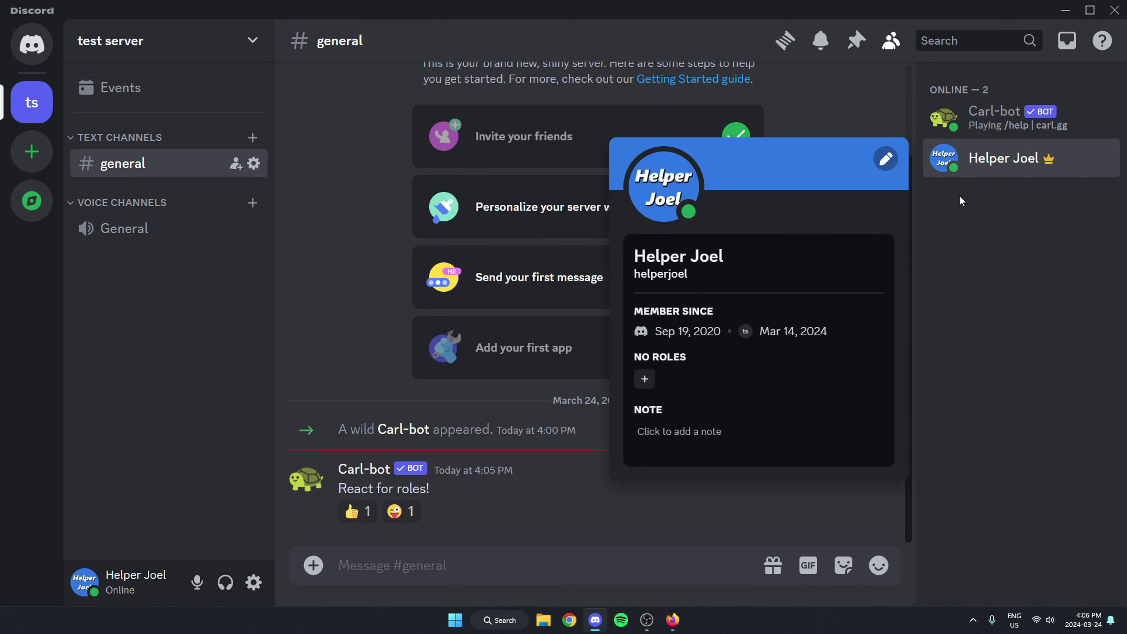
left_click(520, 522)
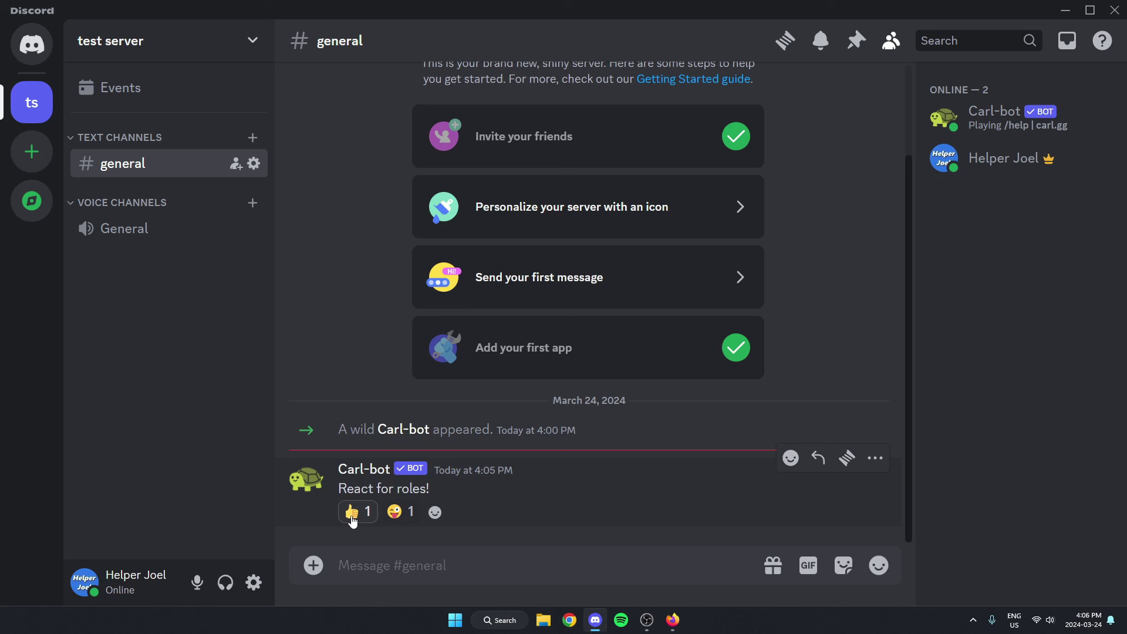
left_click(352, 516)
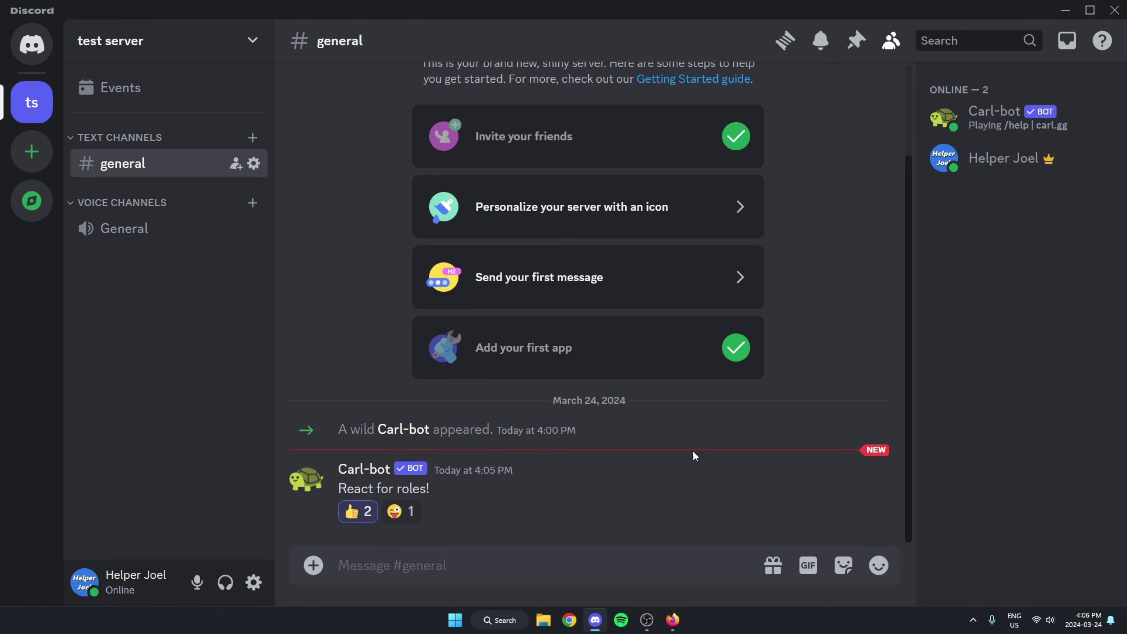
left_click(990, 168)
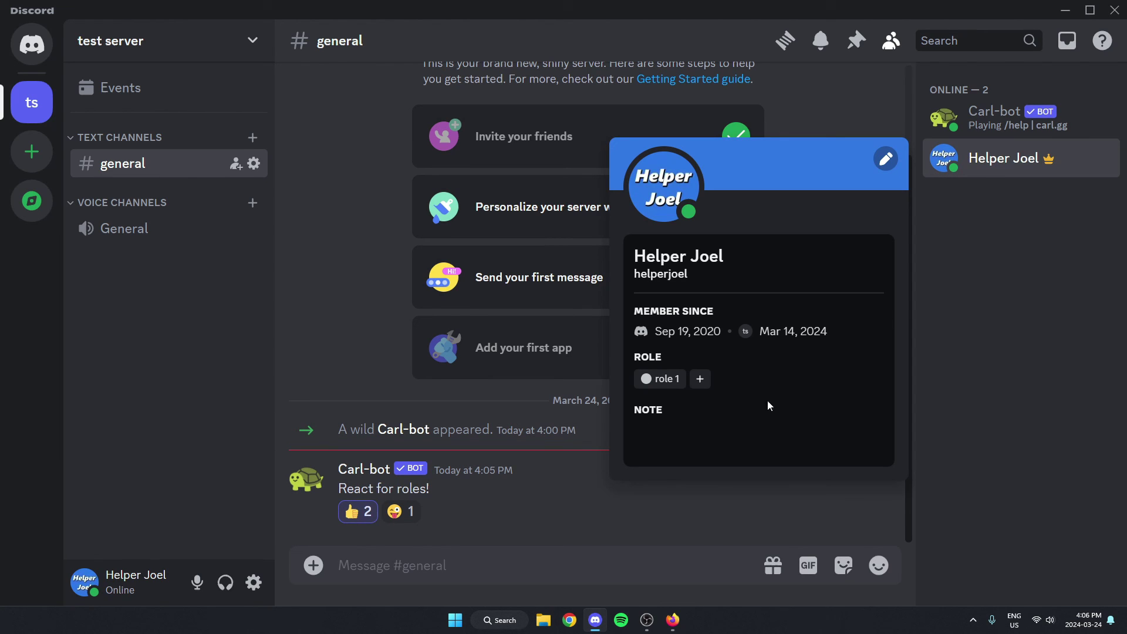
left_click(608, 526)
- React with the tongue emoji and confirm role 2 was granted
left_click(401, 511)
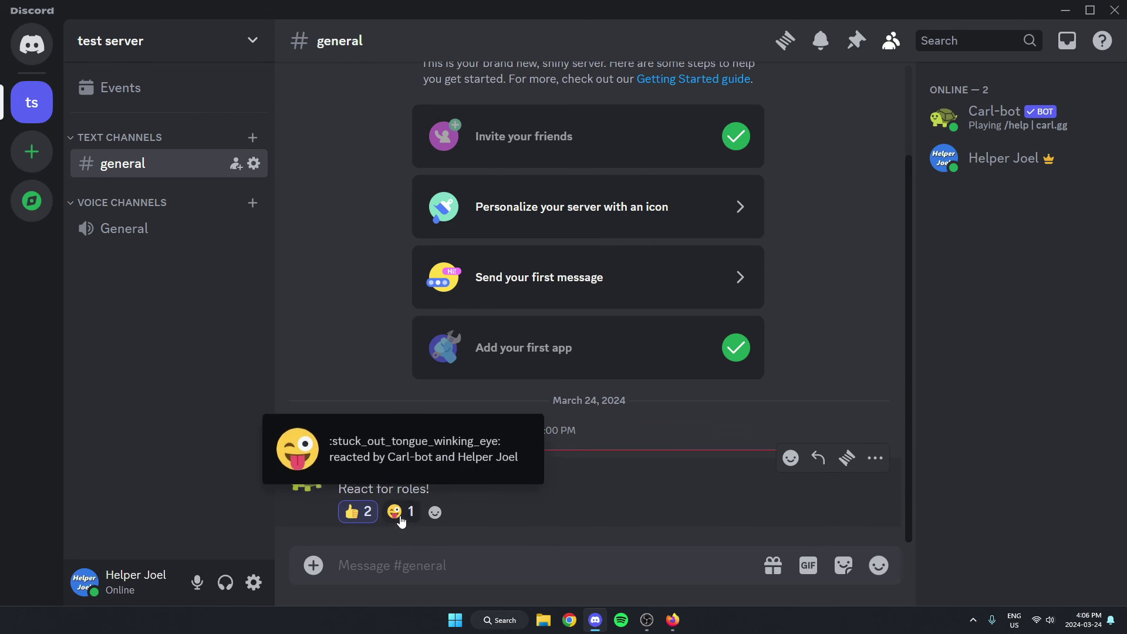
left_click(986, 170)
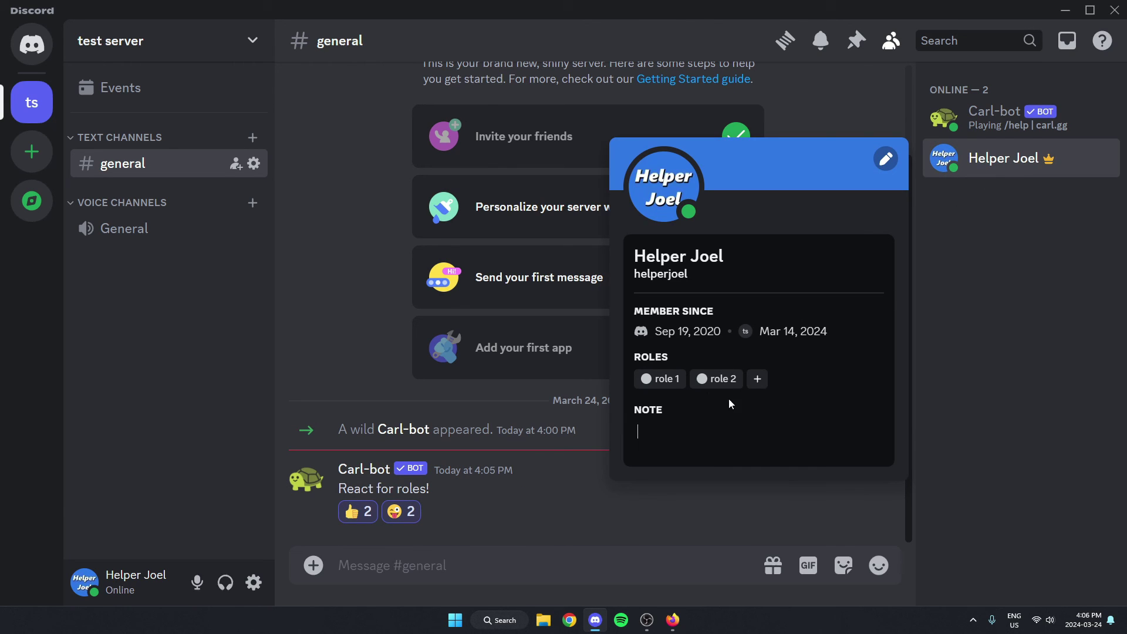
left_click(682, 506)
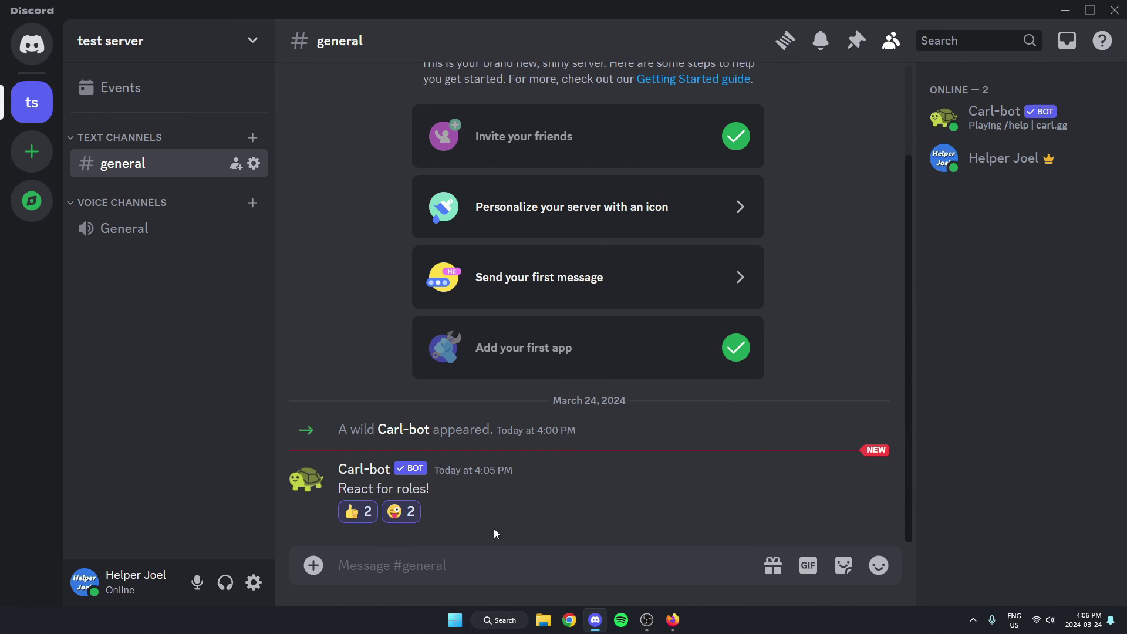